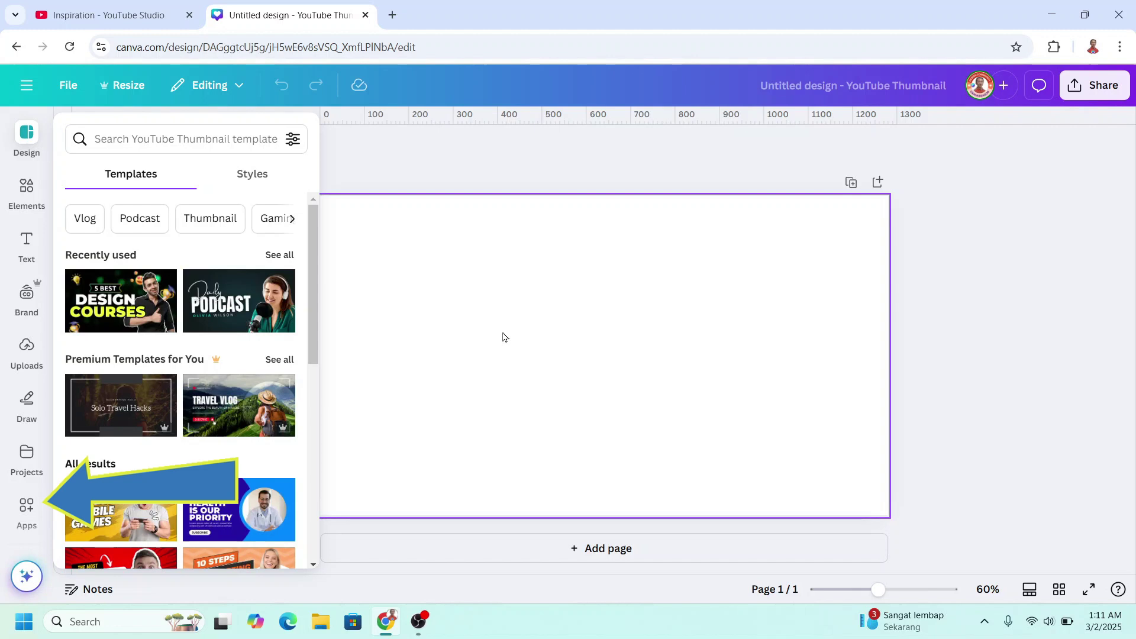
Search the Apps panel for 'text' to list text apps like Text Maker.
click(26, 516)
click(252, 108)
text(text)
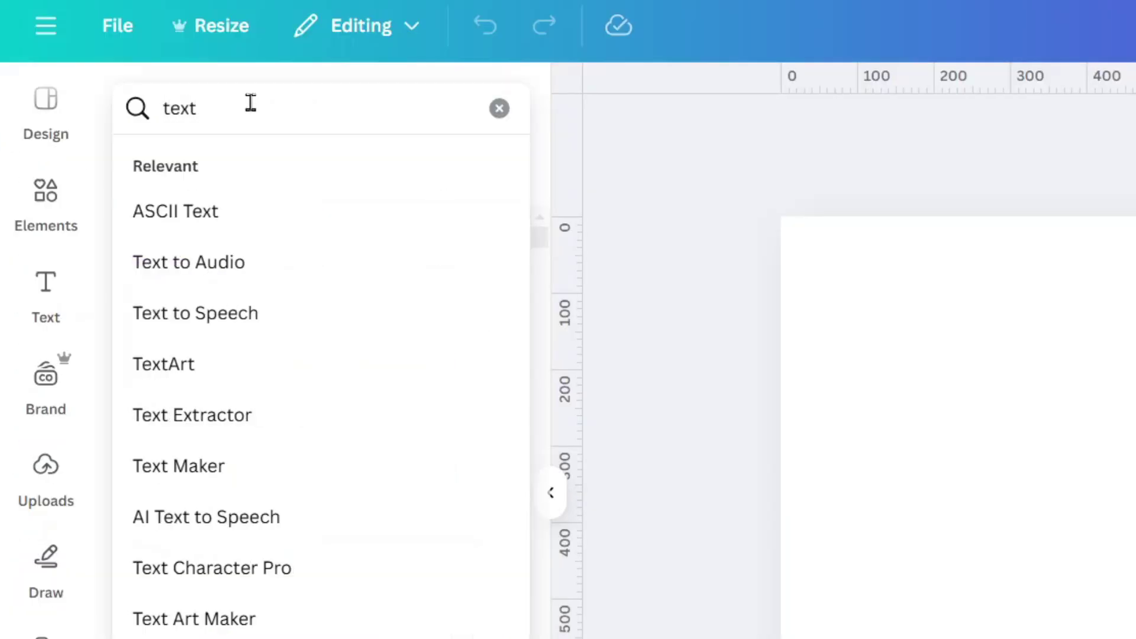
key(Return)
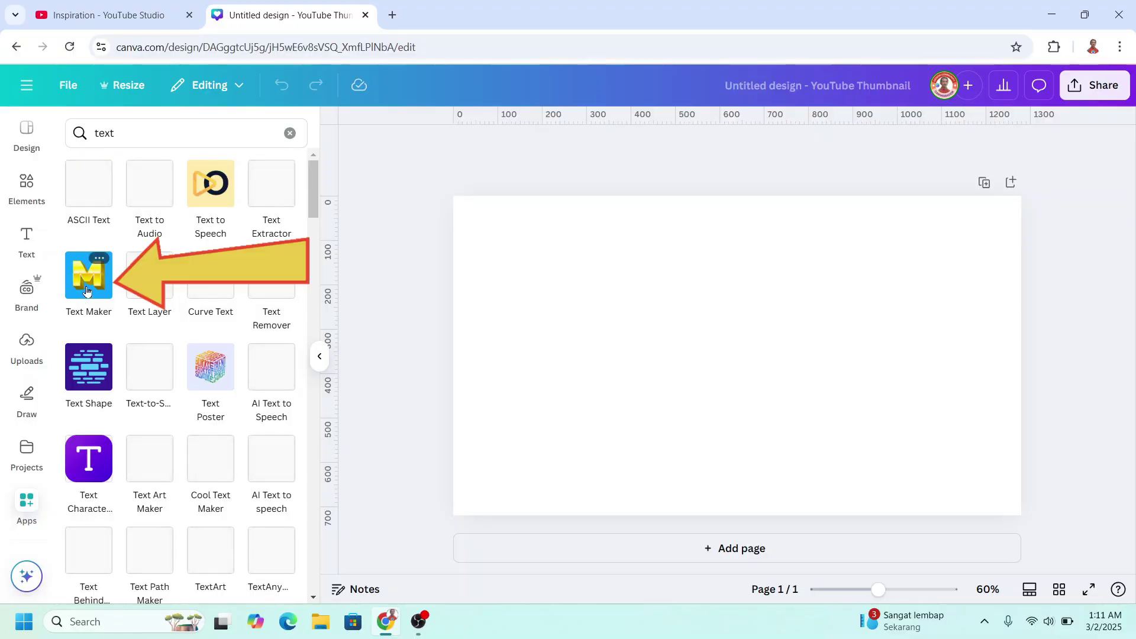
In Text Maker, choose the Street Art preset and change its text to 'Graffiti'.
click(87, 275)
click(244, 134)
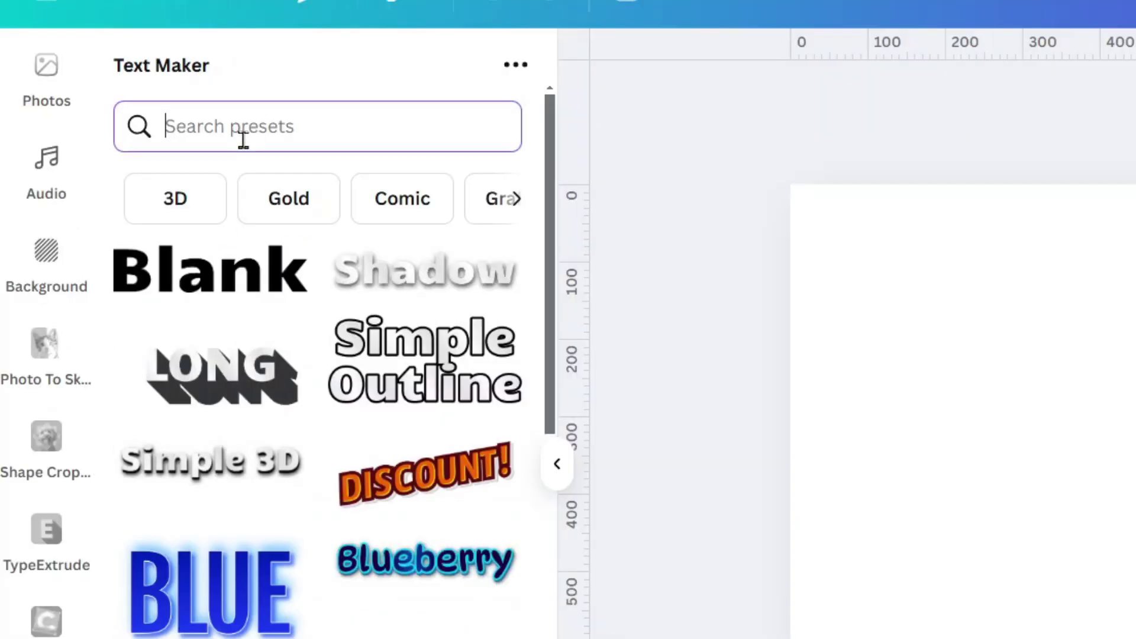
text(street)
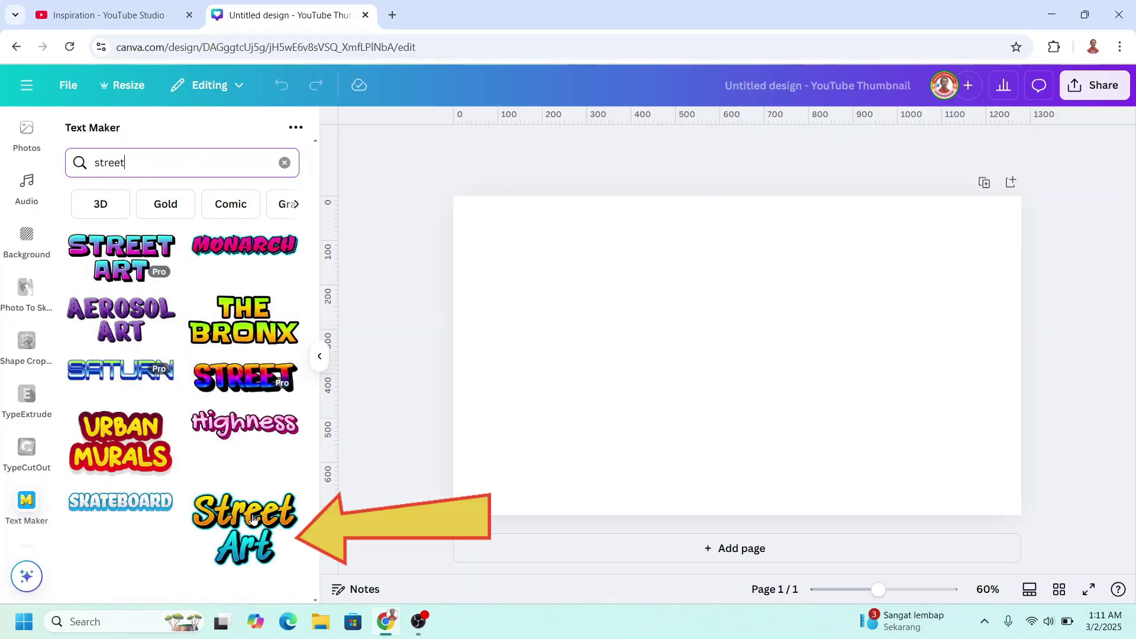
click(245, 528)
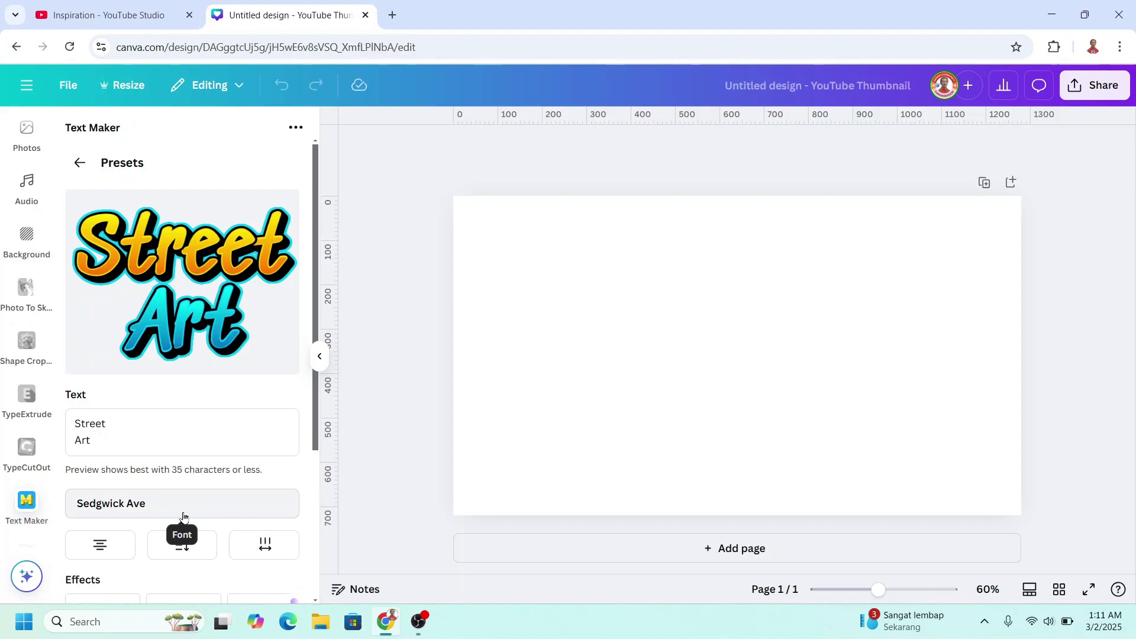
click(141, 444)
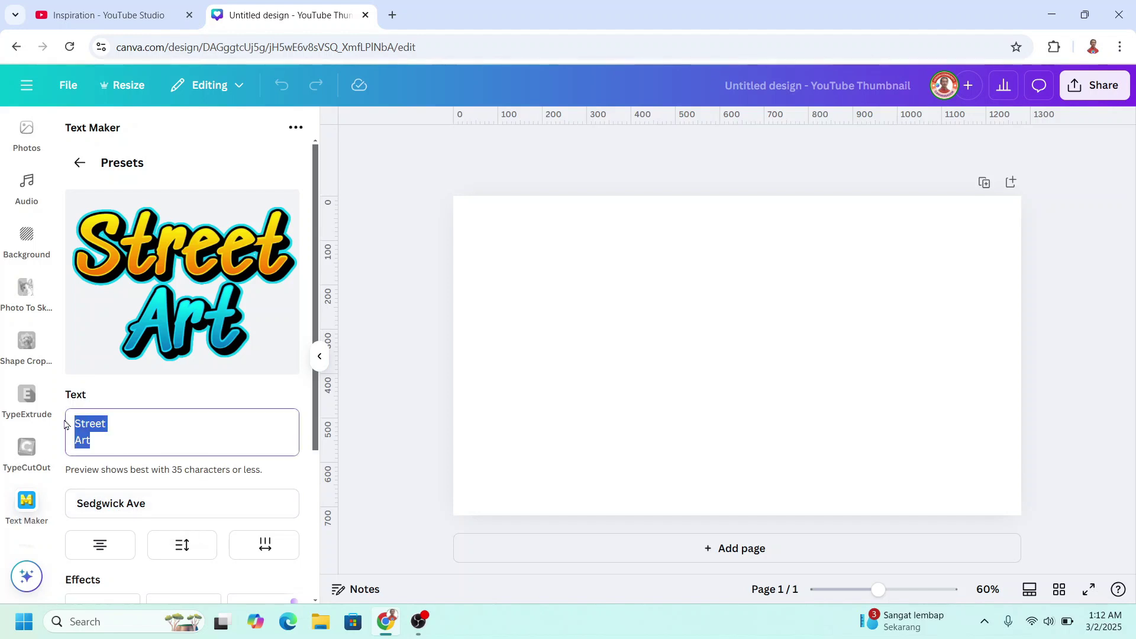
text(Gra)
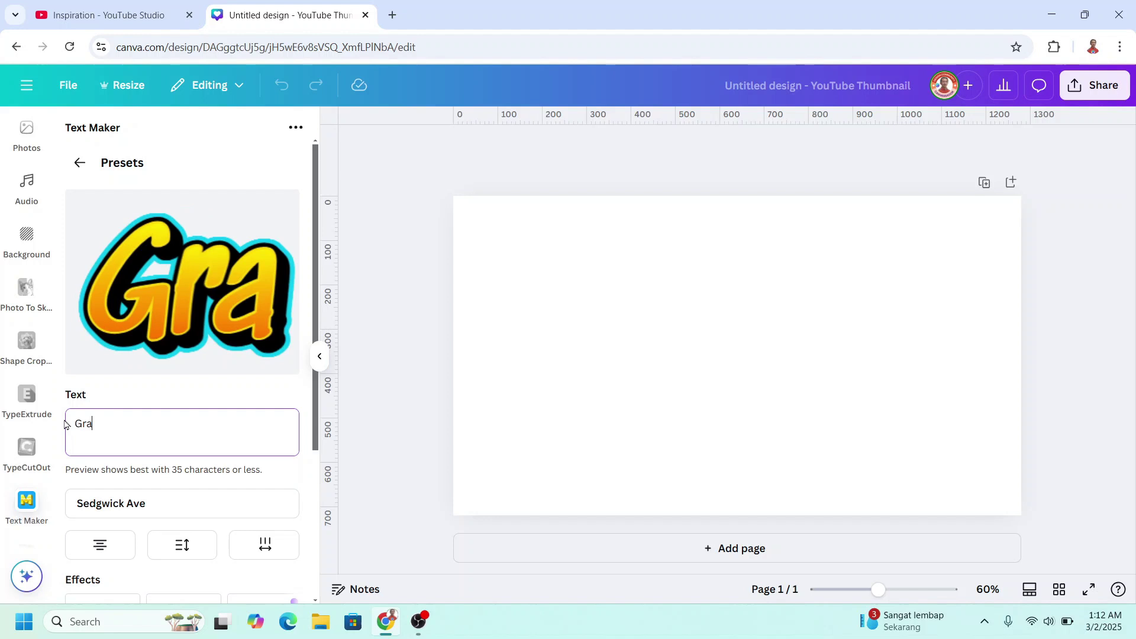
text(ffiti)
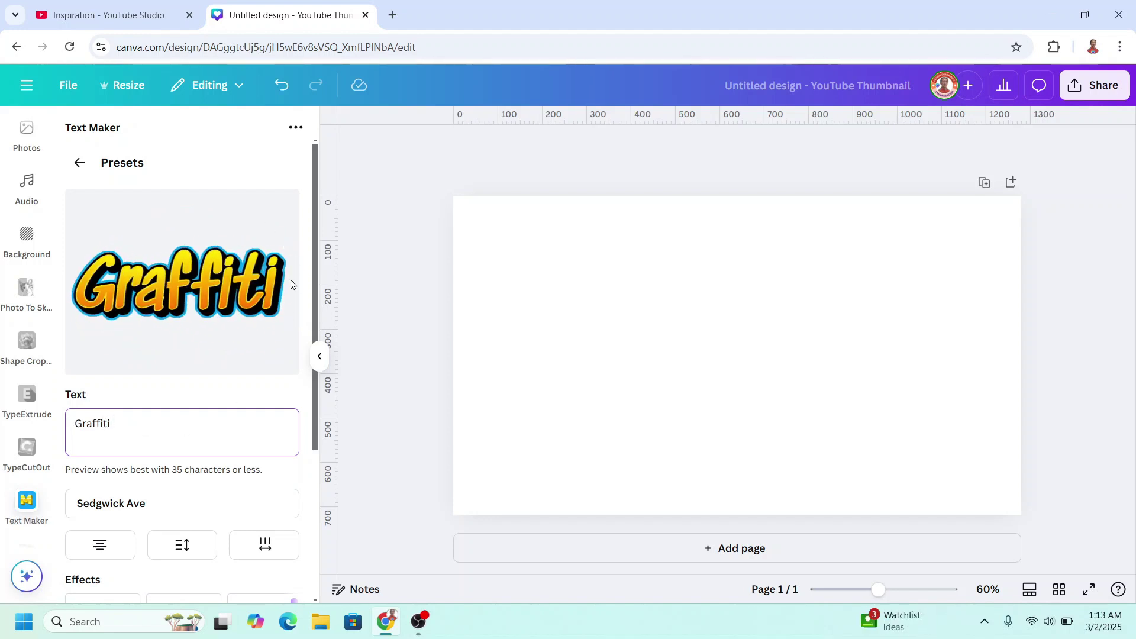
scroll(244, 381, down, 4)
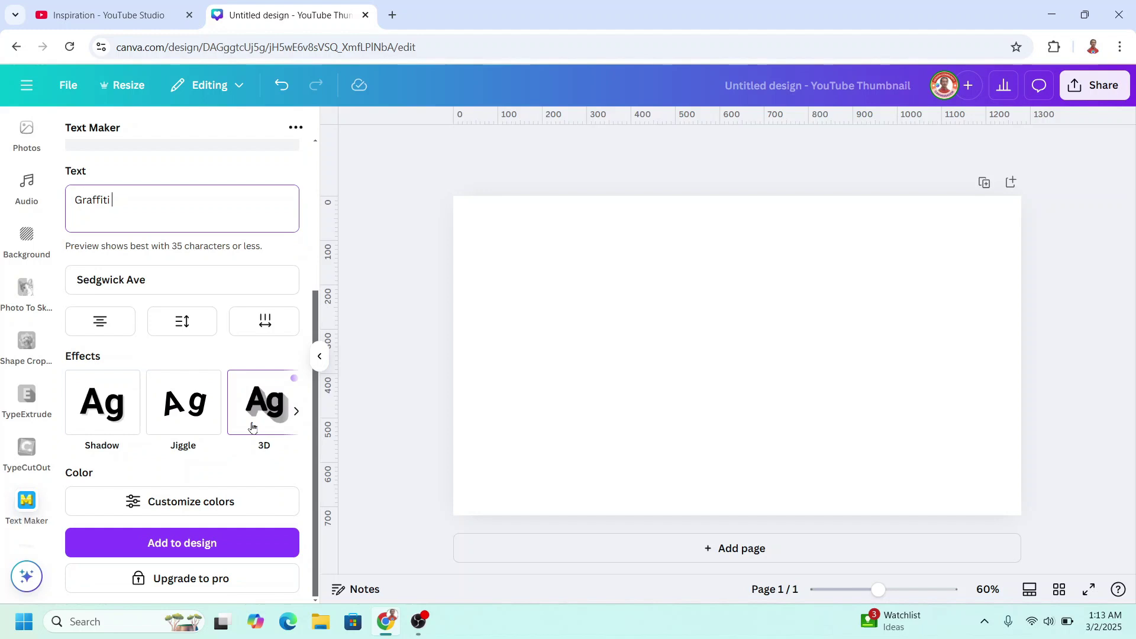
Change the Graffiti lettering's blue outline colour to #0D90EF.
click(243, 502)
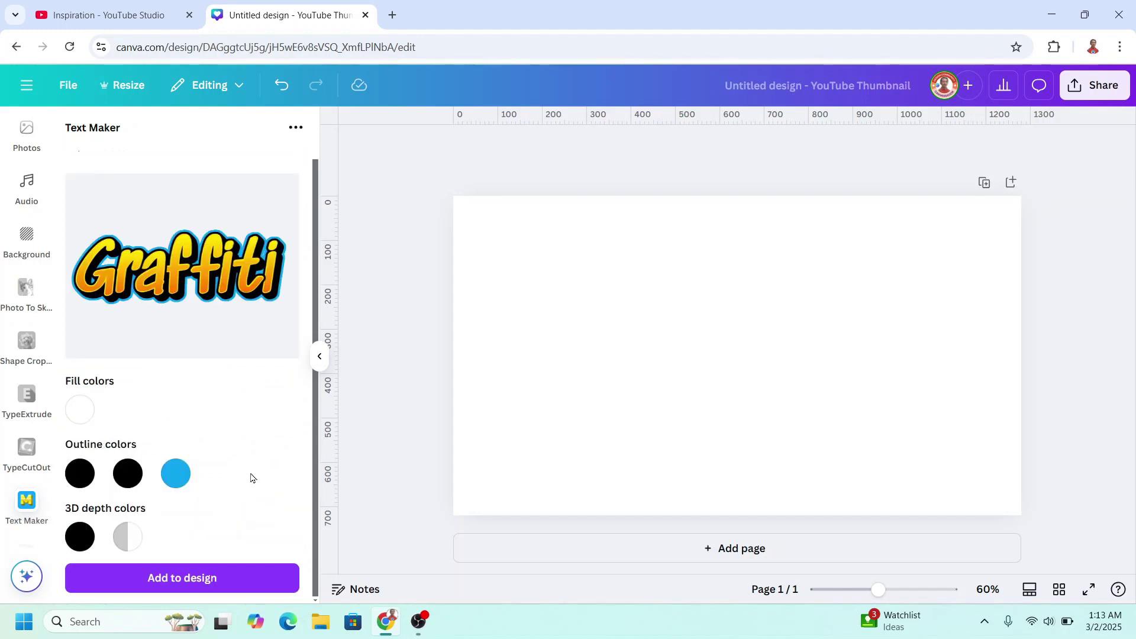
click(177, 473)
click(176, 473)
click(176, 473)
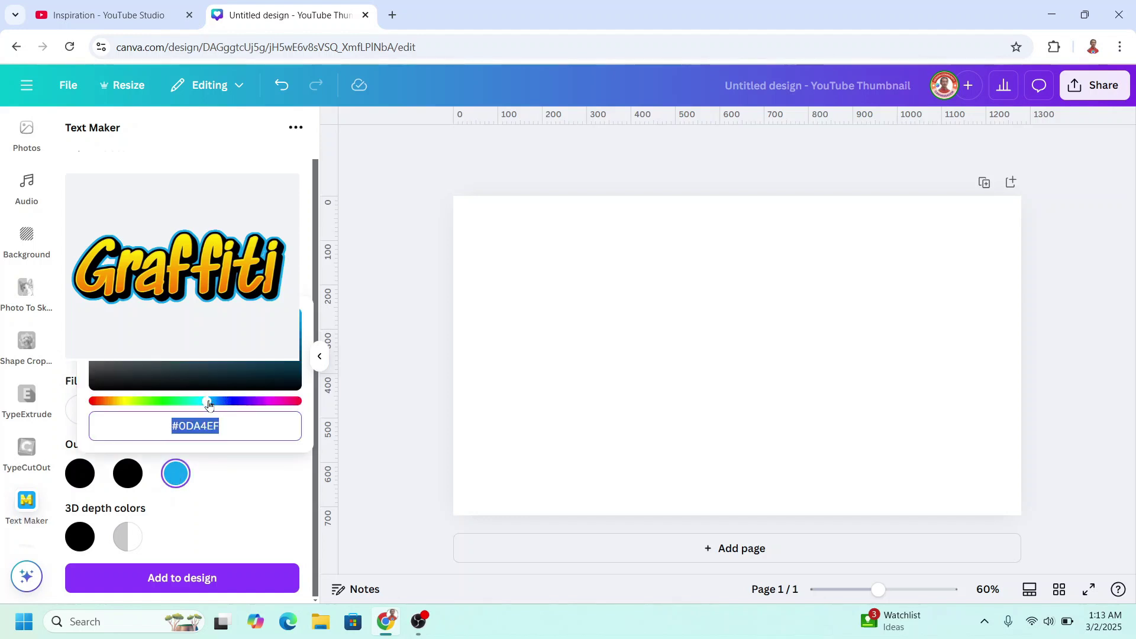
drag(210, 401, 212, 403)
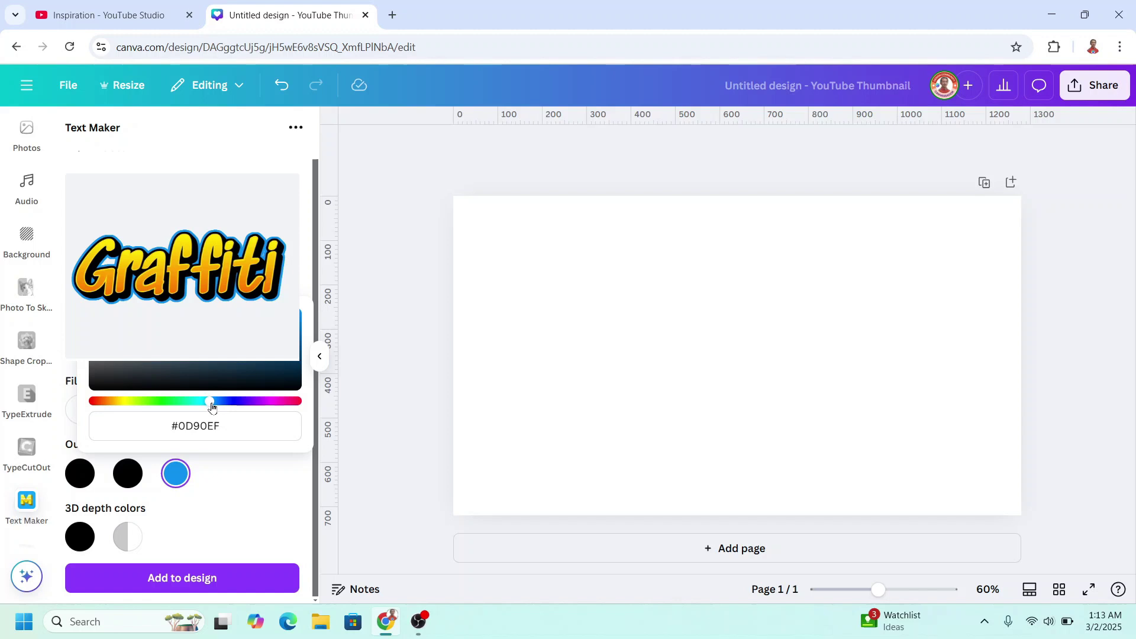
click(214, 427)
Place the Graffiti lettering enlarged on page 1, then add a blank second page.
click(251, 516)
click(239, 581)
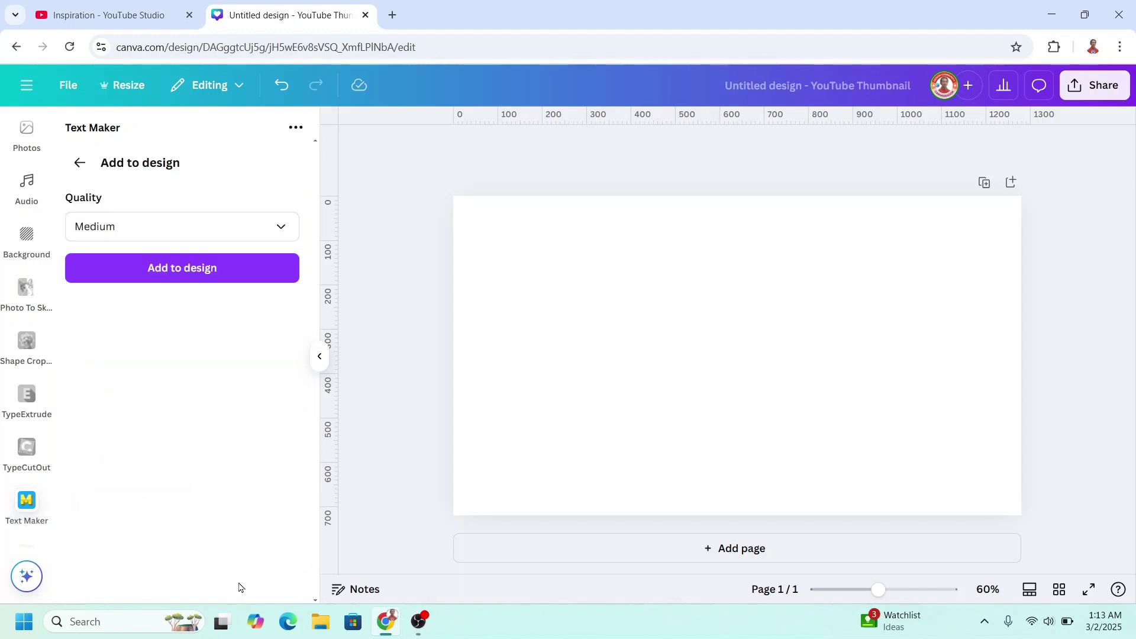
click(185, 267)
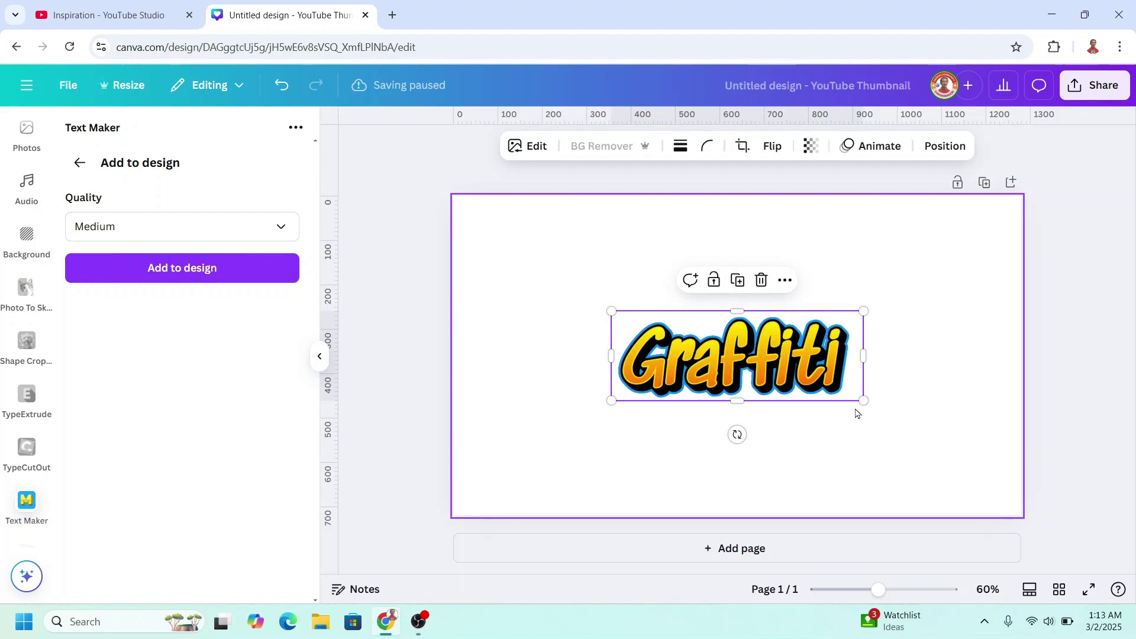
drag(862, 399, 976, 441)
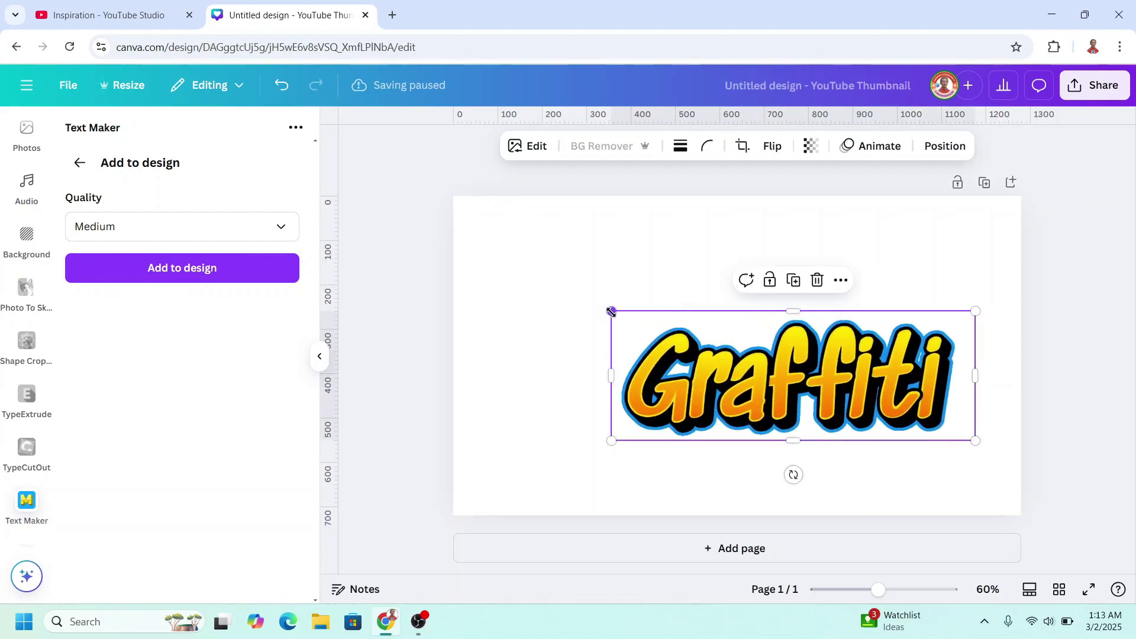
drag(610, 311, 543, 288)
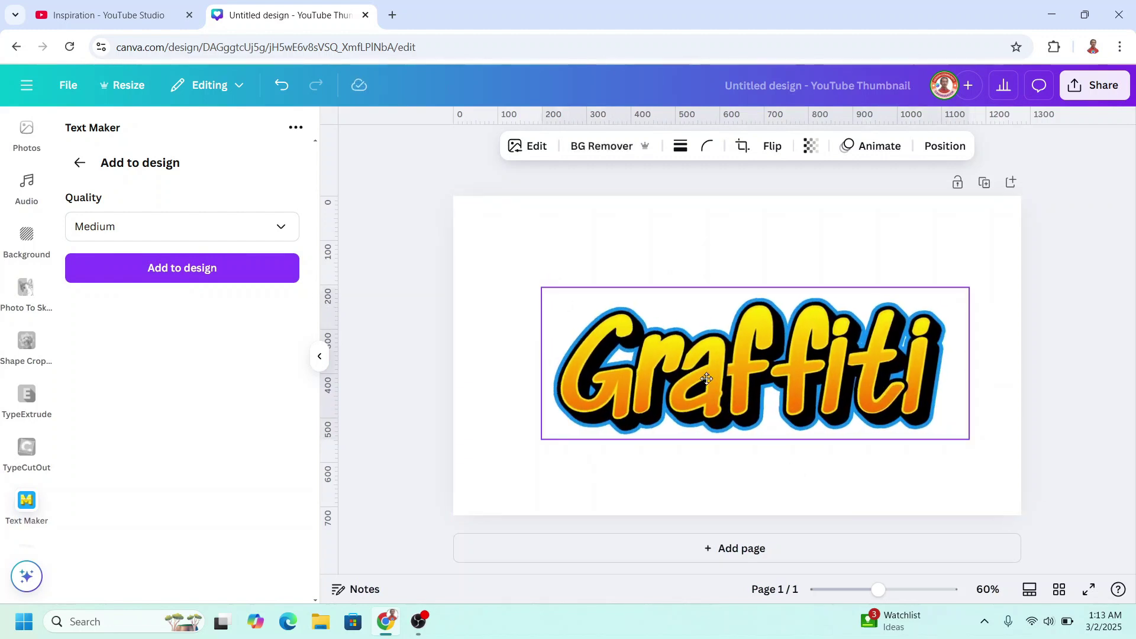
drag(707, 379, 708, 372)
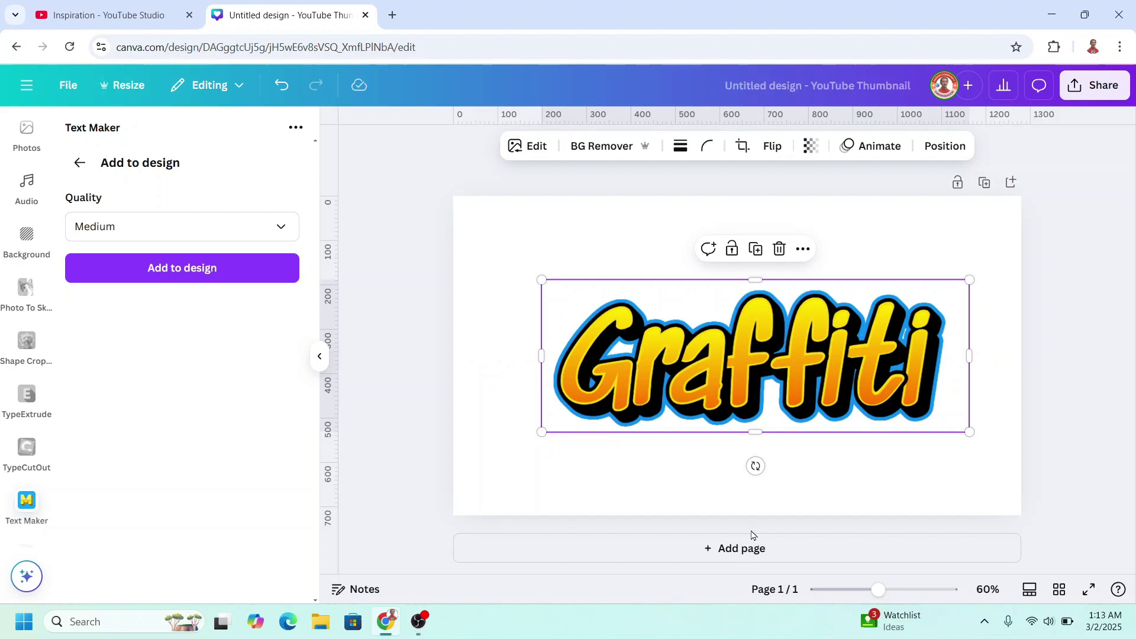
click(751, 550)
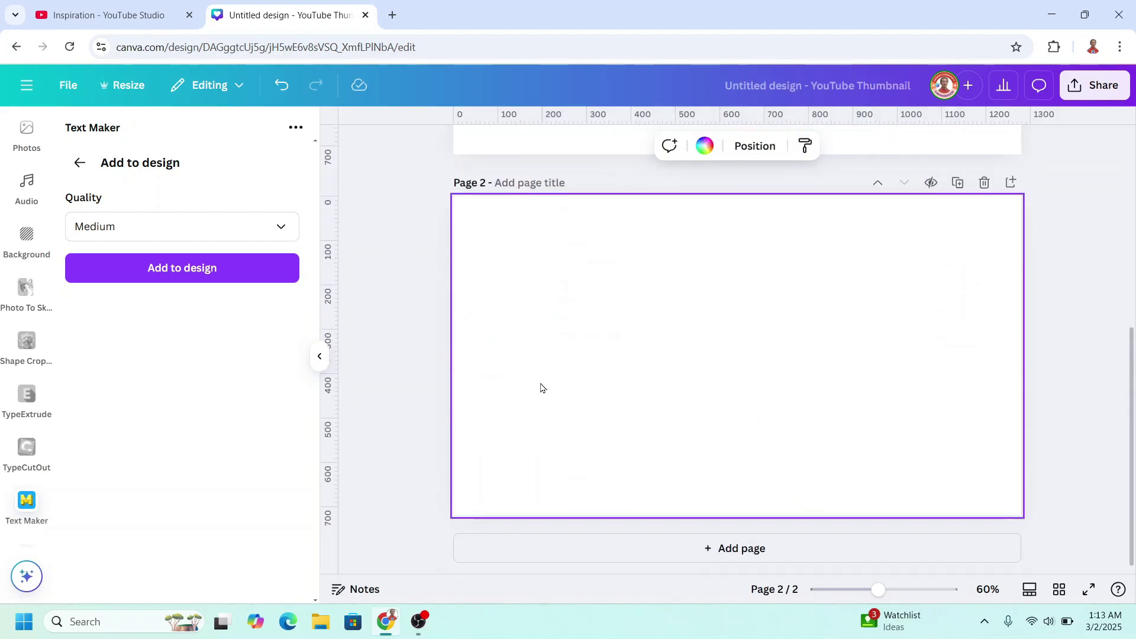
scroll(26, 266, up, 5)
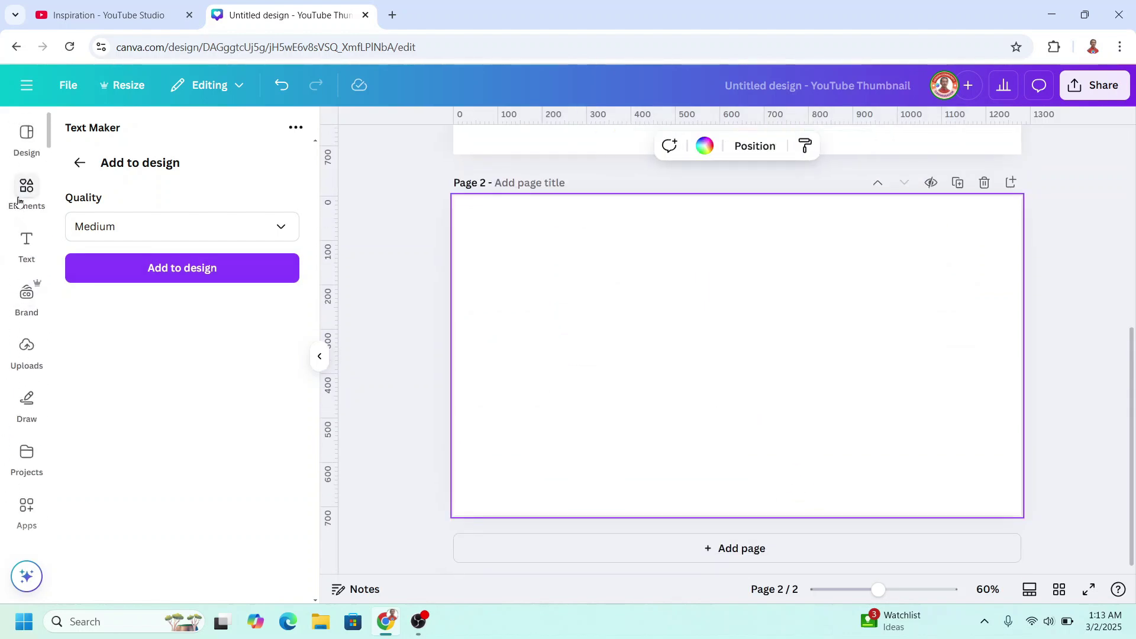
Add the pink paint splash from Elements to page 2.
click(26, 191)
click(242, 238)
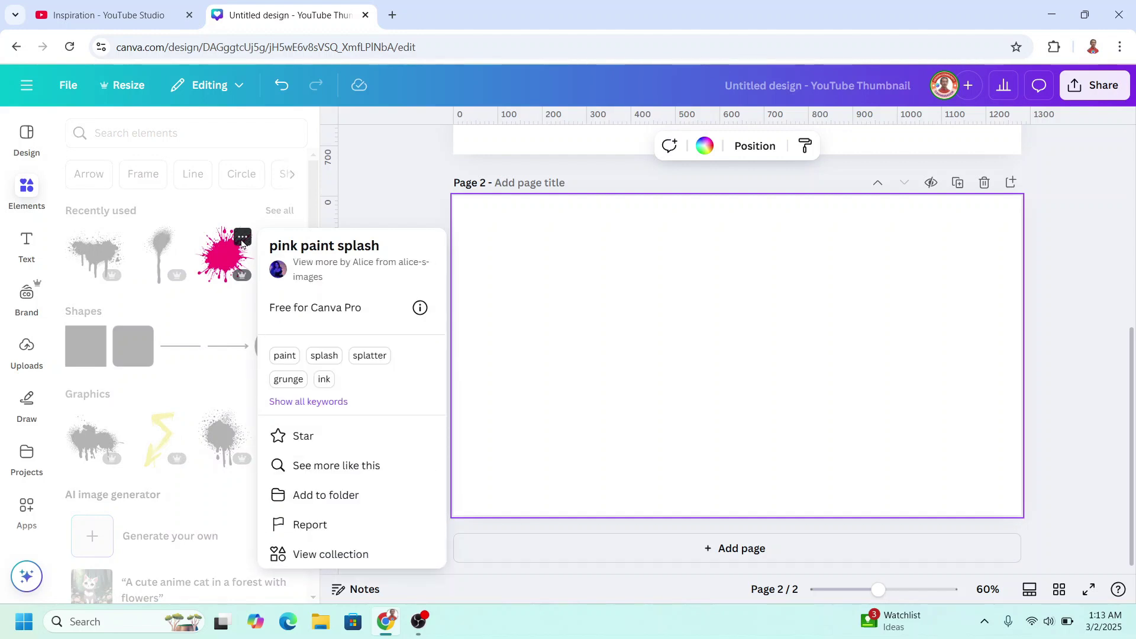
click(220, 257)
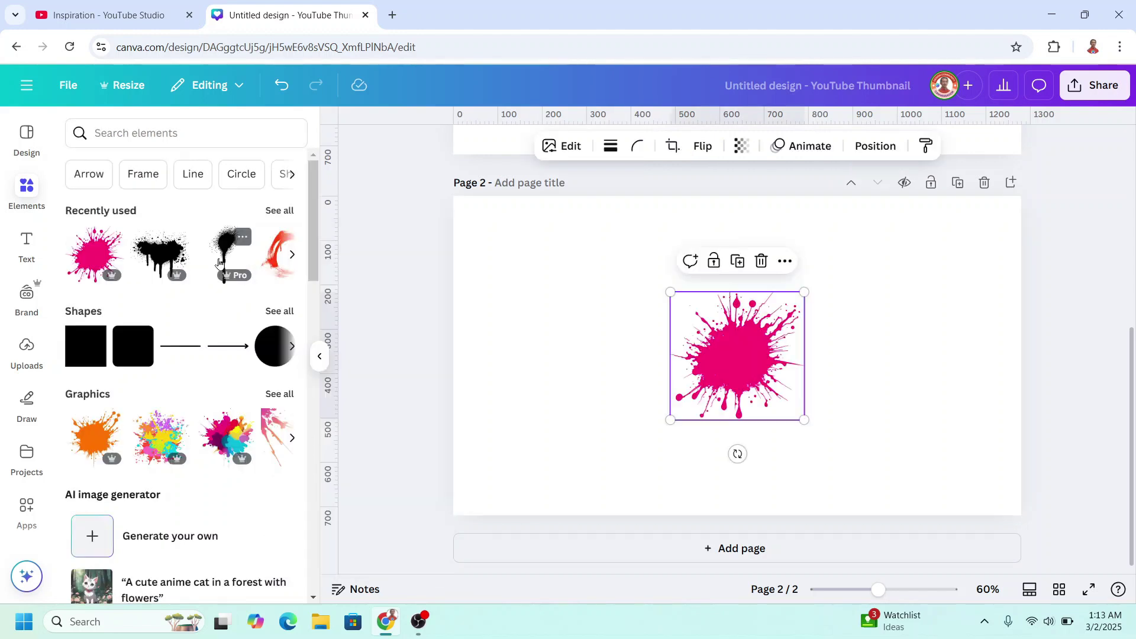
Set page 2's background colour to black.
click(509, 227)
click(664, 146)
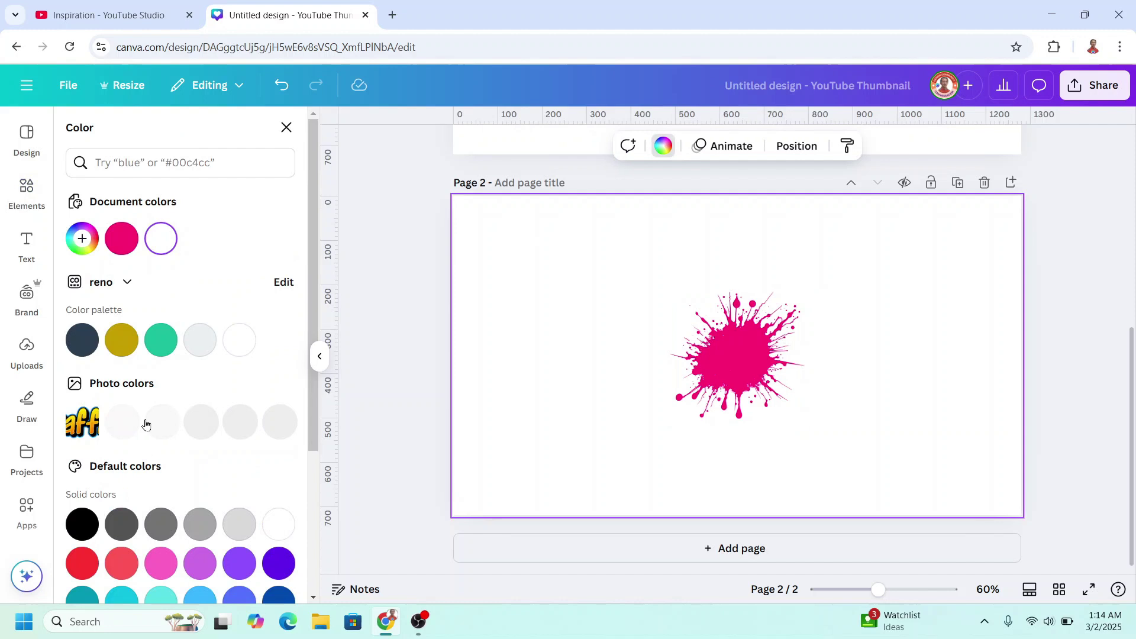
scroll(118, 417, down, 3)
click(82, 373)
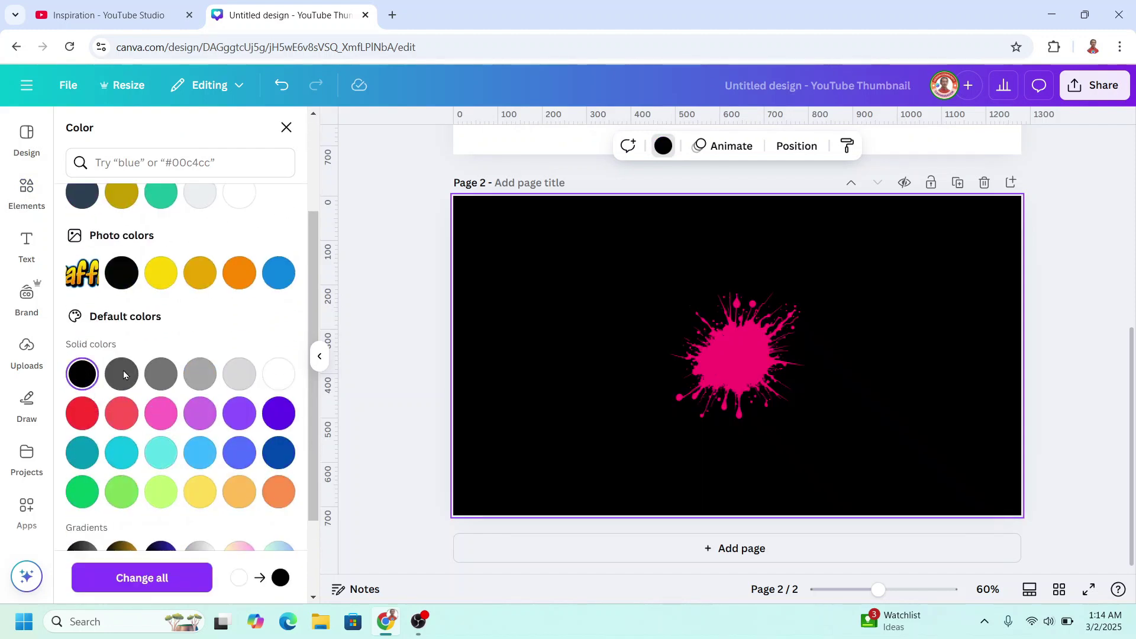
Enlarge the pink splash, duplicate it, and spread the two copies left and right.
click(713, 372)
mouse_move(736, 367)
mouse_down()
mouse_move(575, 347)
mouse_move(619, 369)
mouse_up()
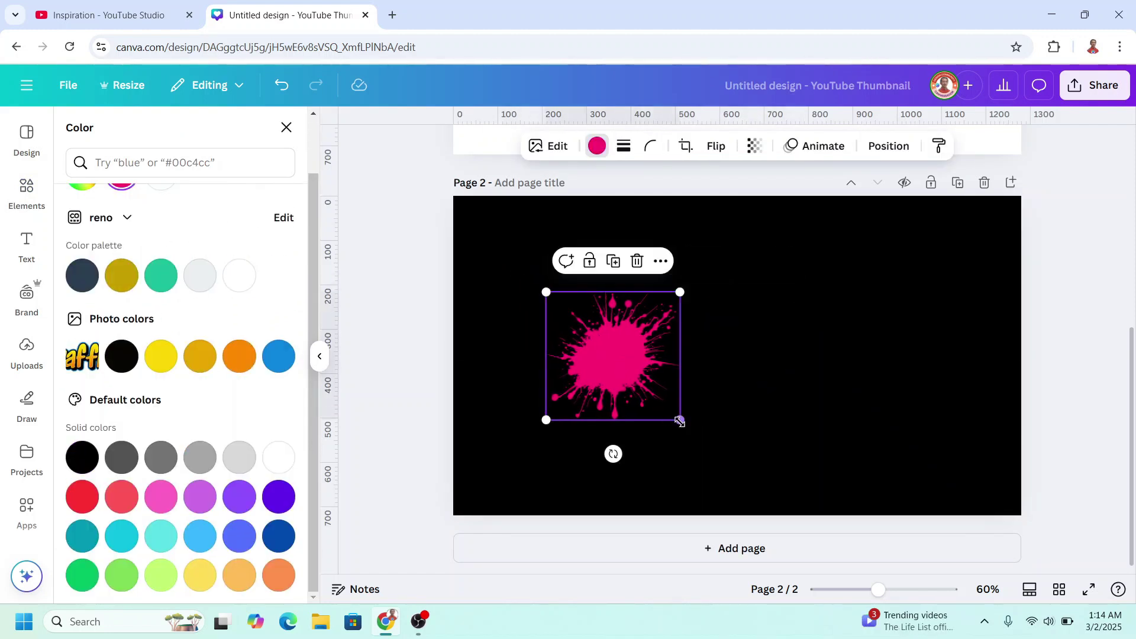
drag(680, 420, 776, 515)
drag(676, 396, 637, 343)
click(627, 210)
mouse_move(705, 357)
mouse_down()
mouse_move(783, 365)
mouse_move(874, 351)
mouse_up()
drag(612, 368, 576, 357)
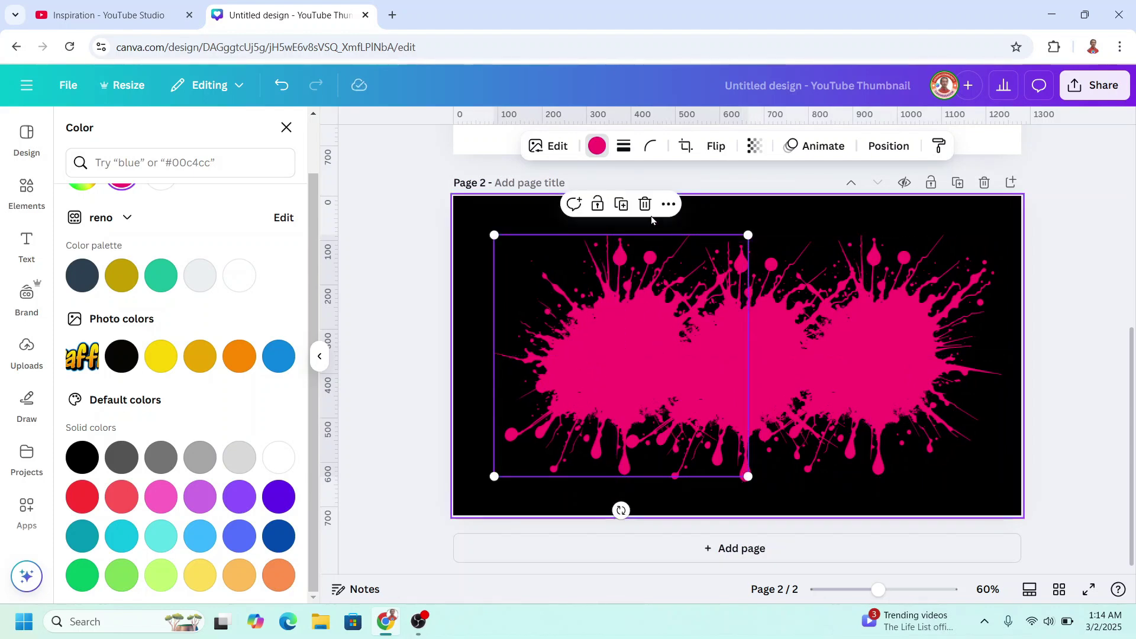
Duplicate the left pink splash, recolour it blue, then shrink and tilt it.
click(620, 204)
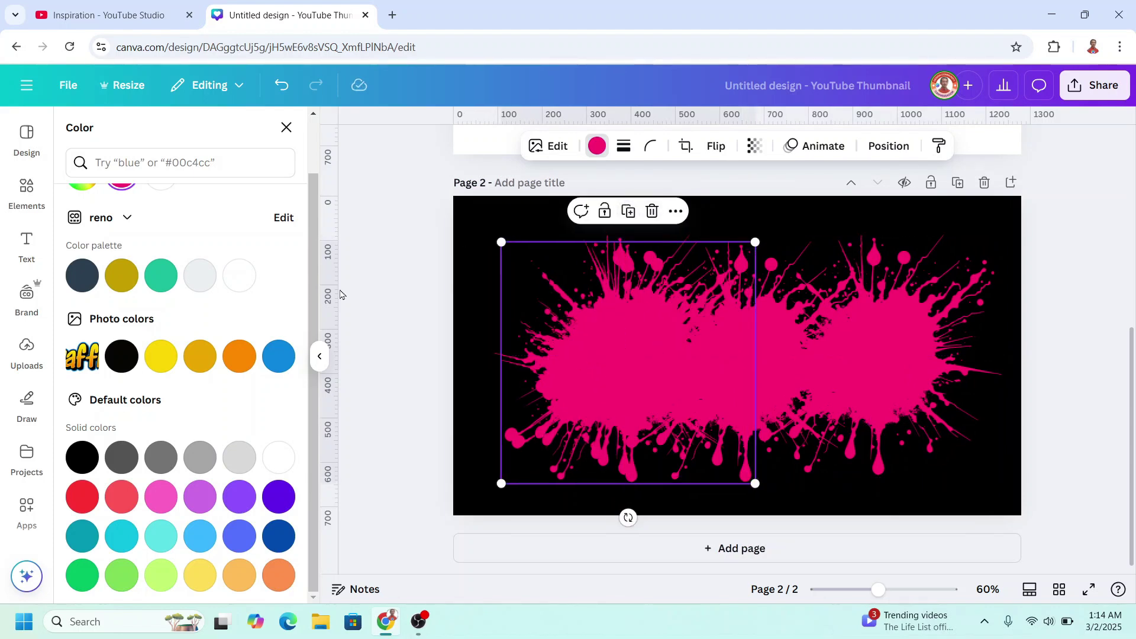
click(279, 356)
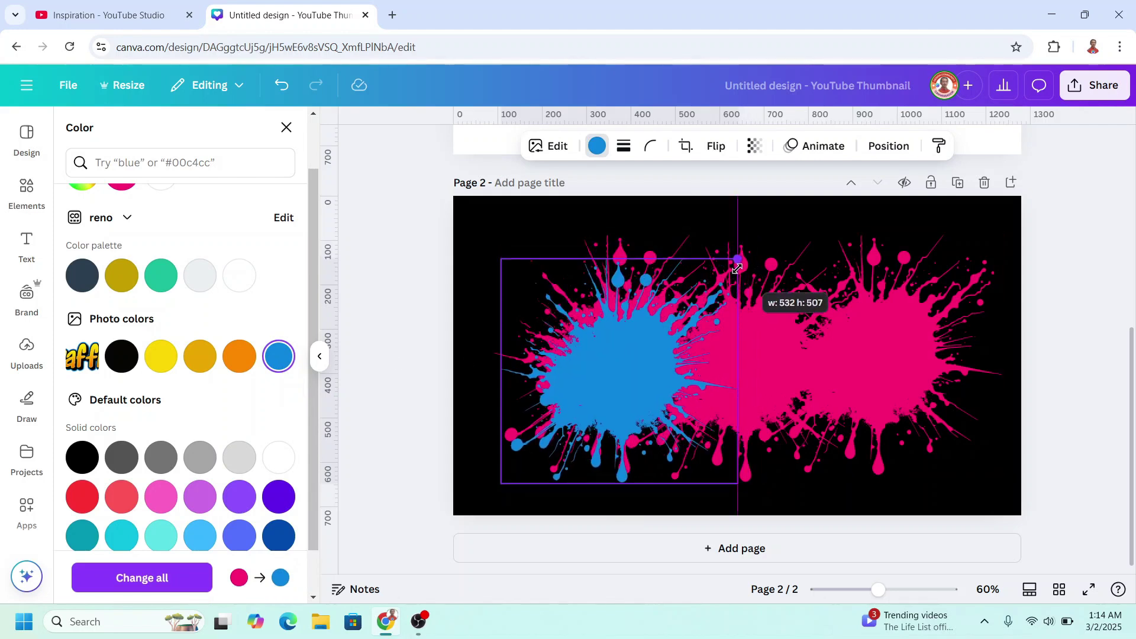
drag(754, 241, 735, 262)
drag(624, 364, 621, 355)
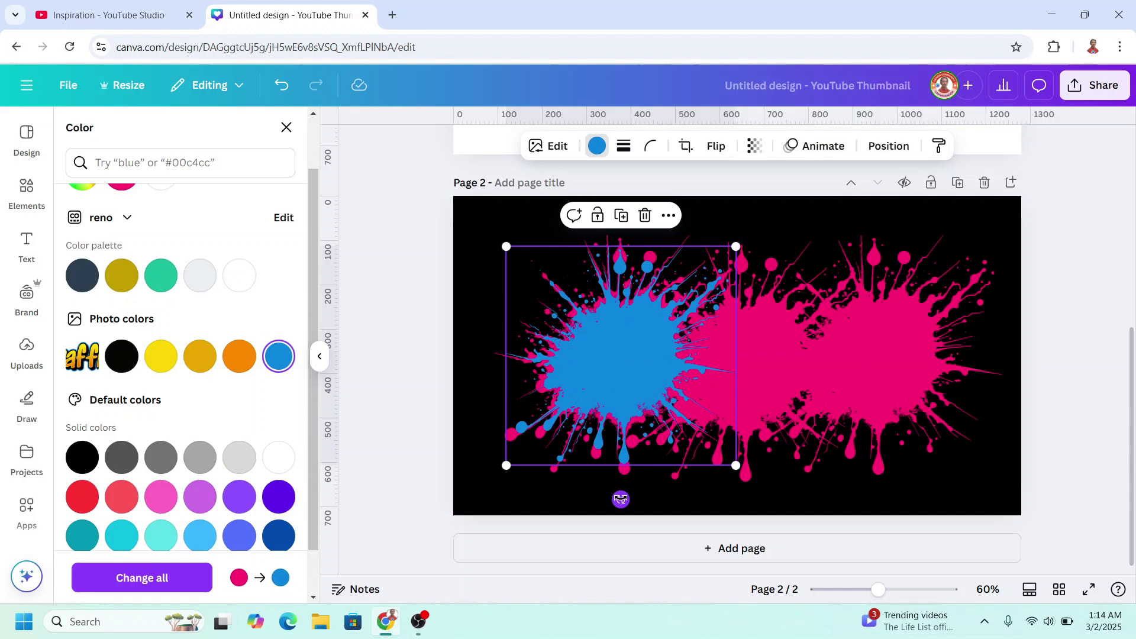
drag(620, 499, 685, 481)
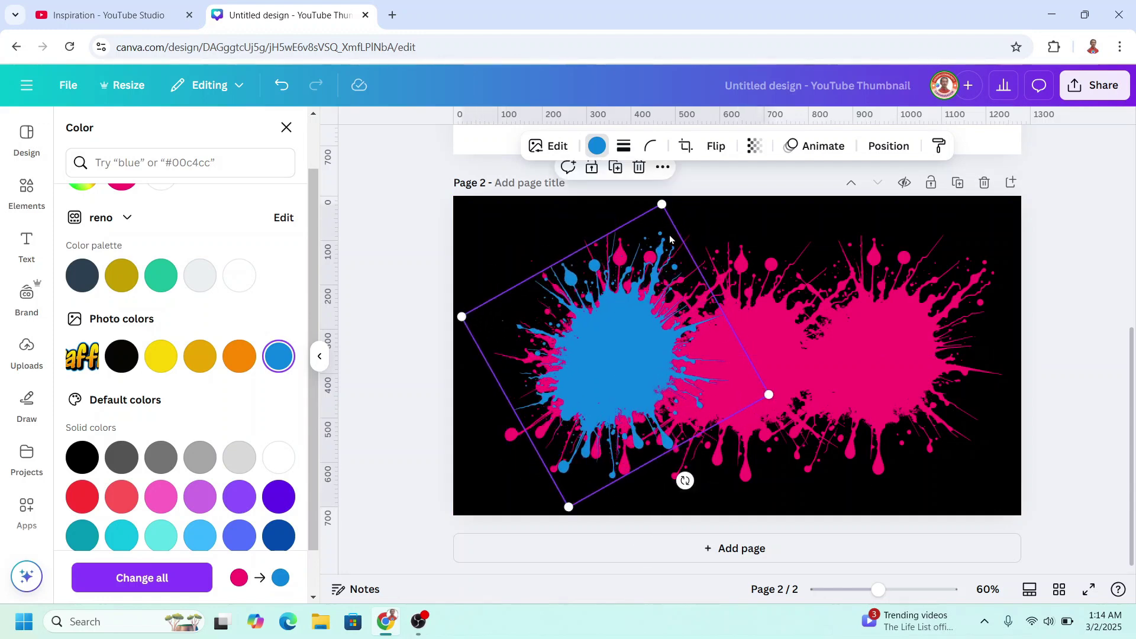
Make more blue splash copies, placing them over the right splash and page centre.
key(ctrl+d)
drag(669, 349, 758, 355)
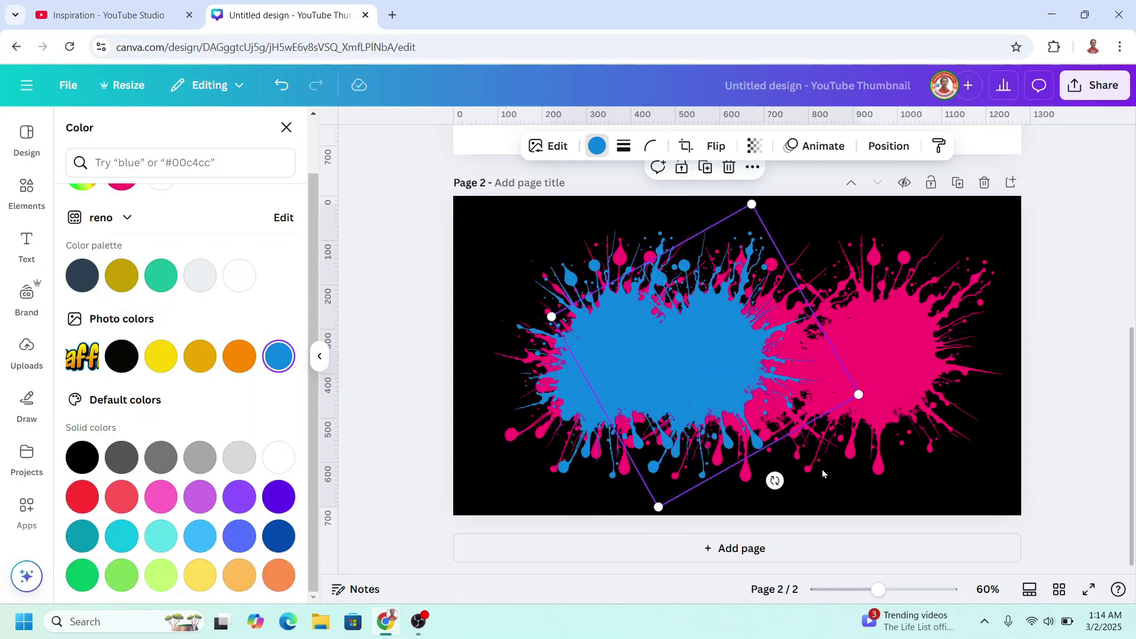
drag(861, 398, 903, 407)
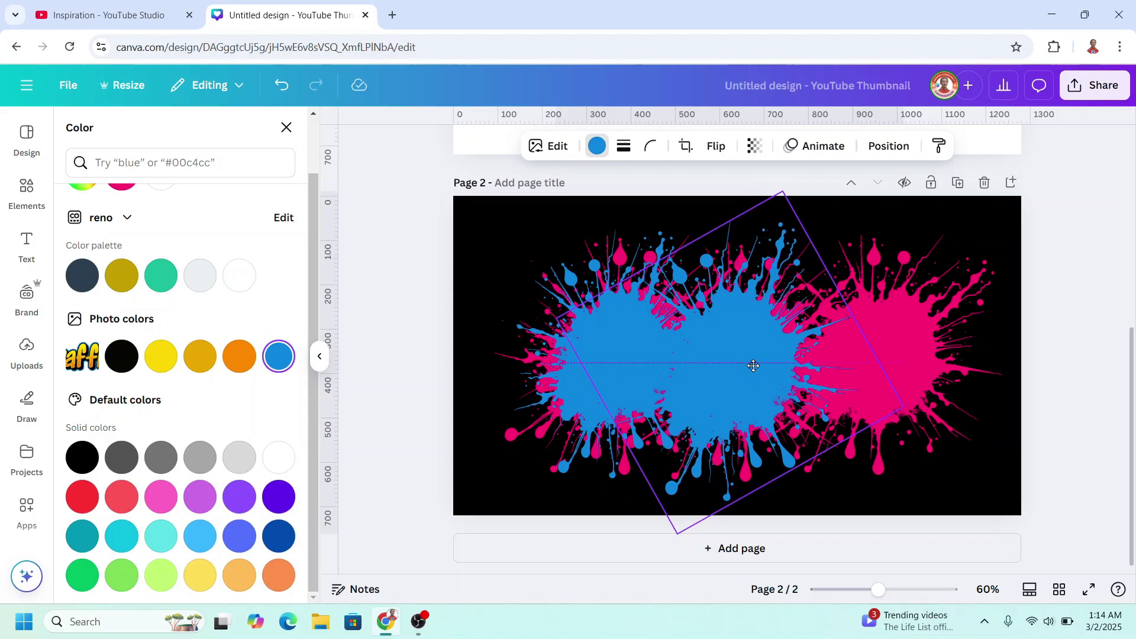
click(732, 290)
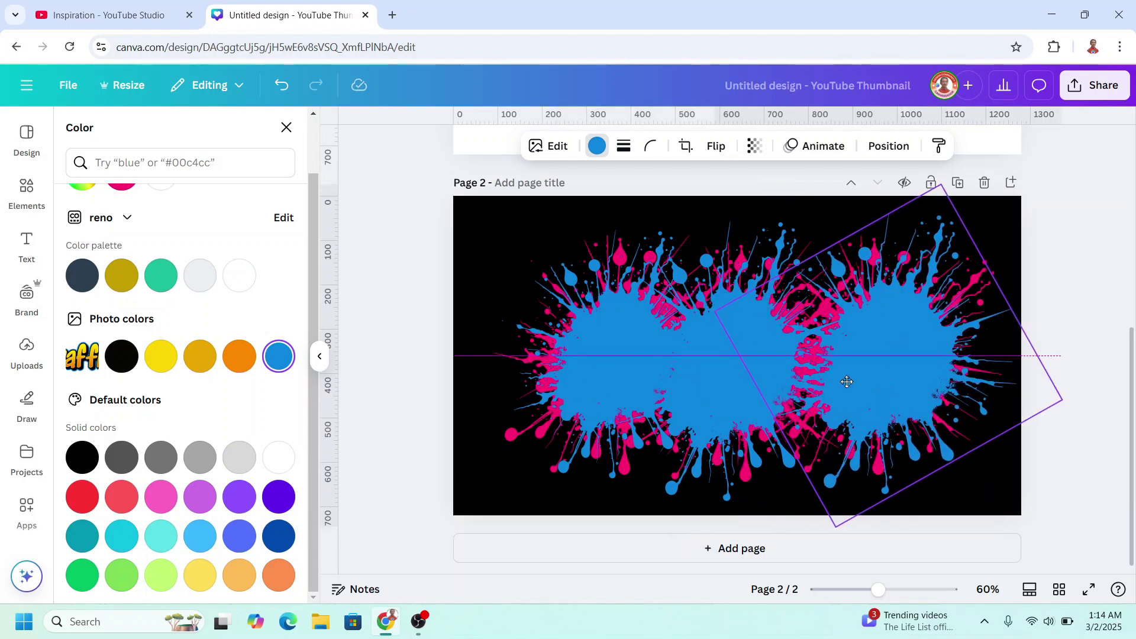
mouse_move(805, 391)
mouse_down()
mouse_move(960, 482)
mouse_move(1002, 405)
mouse_up()
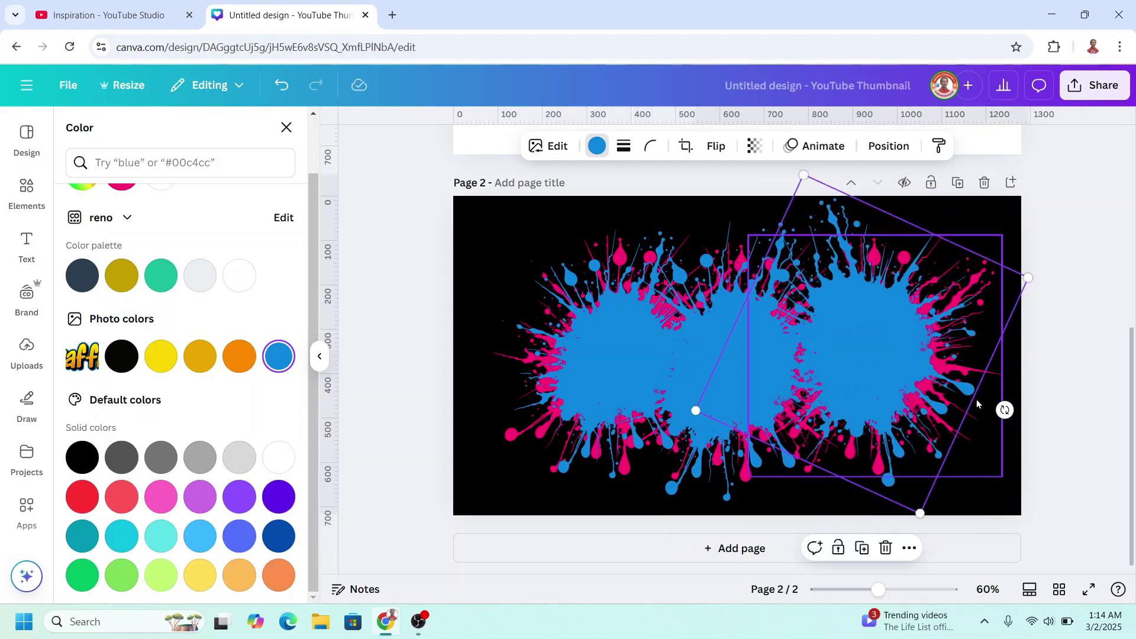
drag(893, 385, 892, 392)
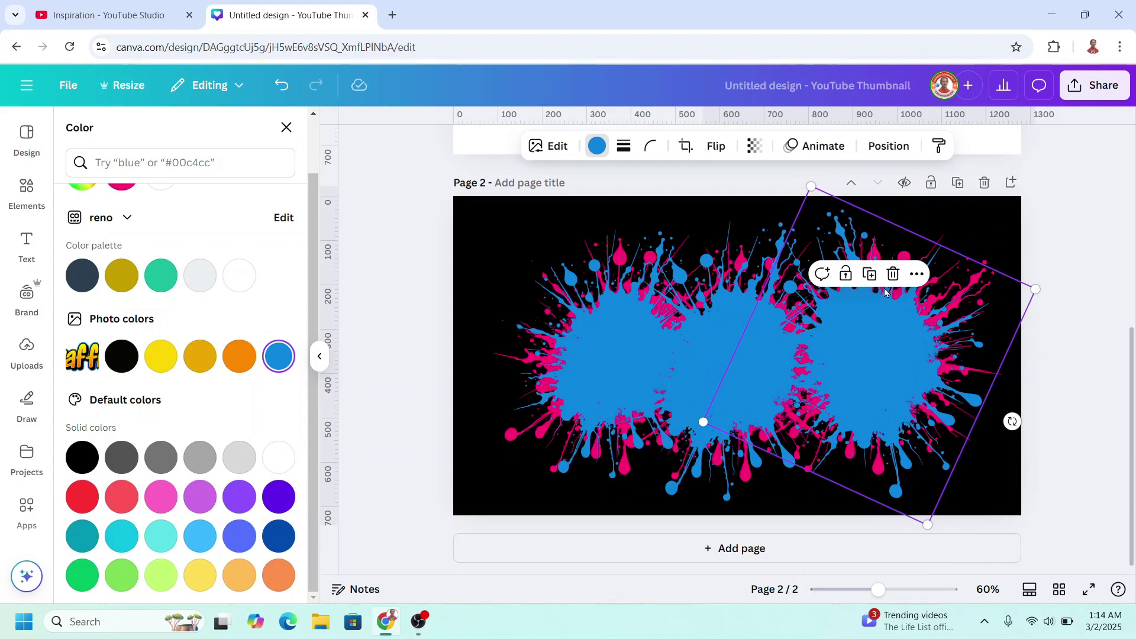
click(869, 274)
drag(992, 386, 746, 382)
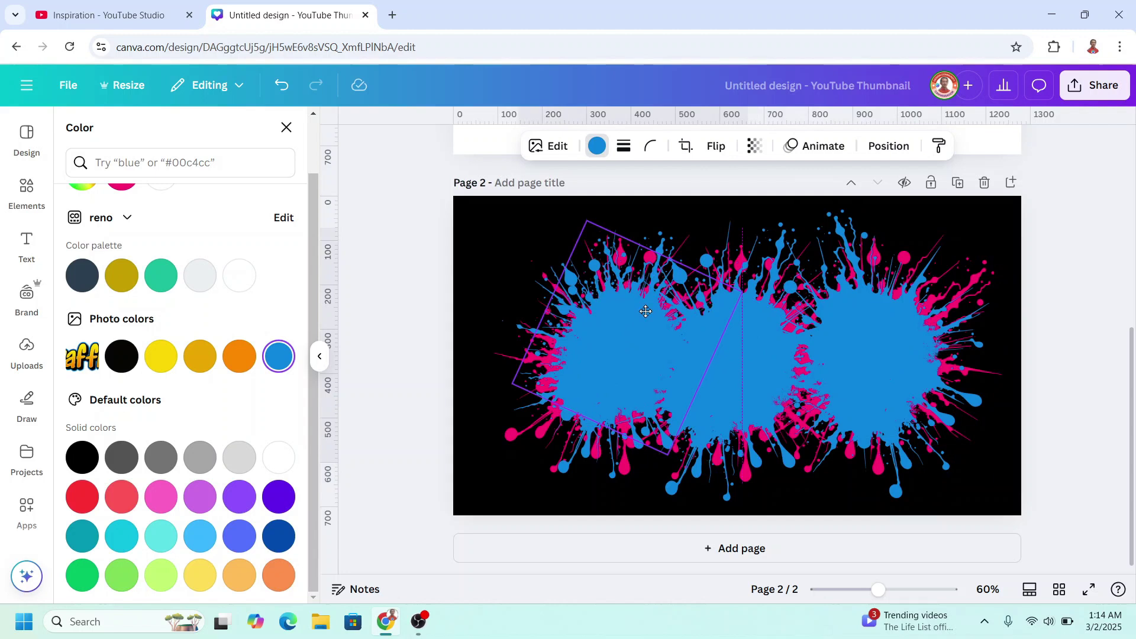
Recolour a blue splash custom green, rotate it, and place green copies centre-right and lower-left.
click(621, 356)
scroll(212, 367, up, 3)
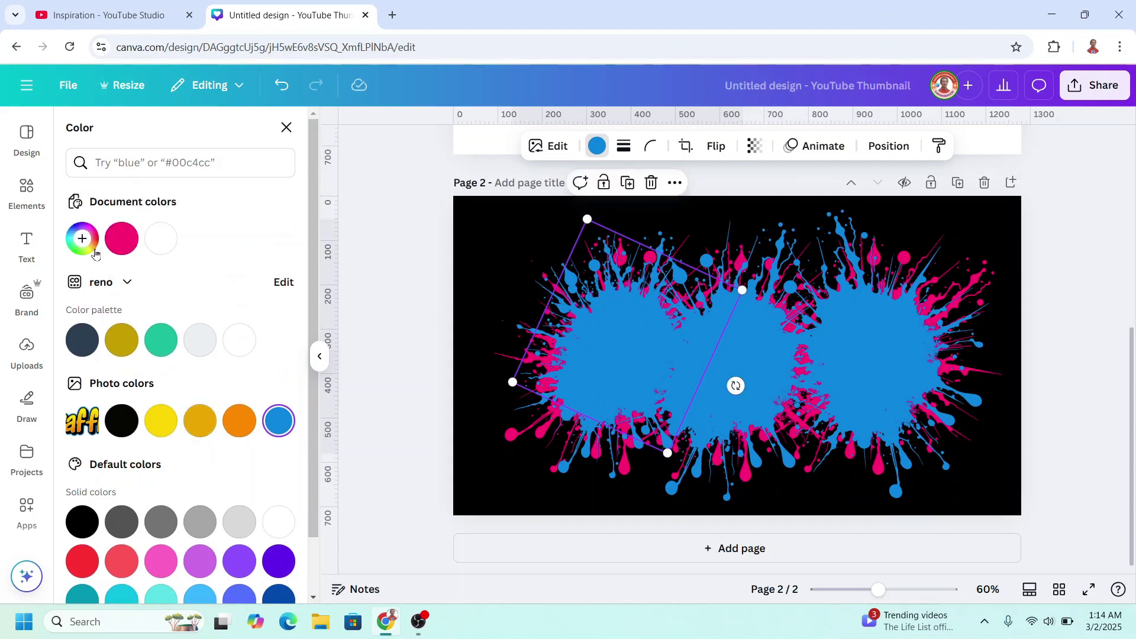
click(81, 238)
click(168, 366)
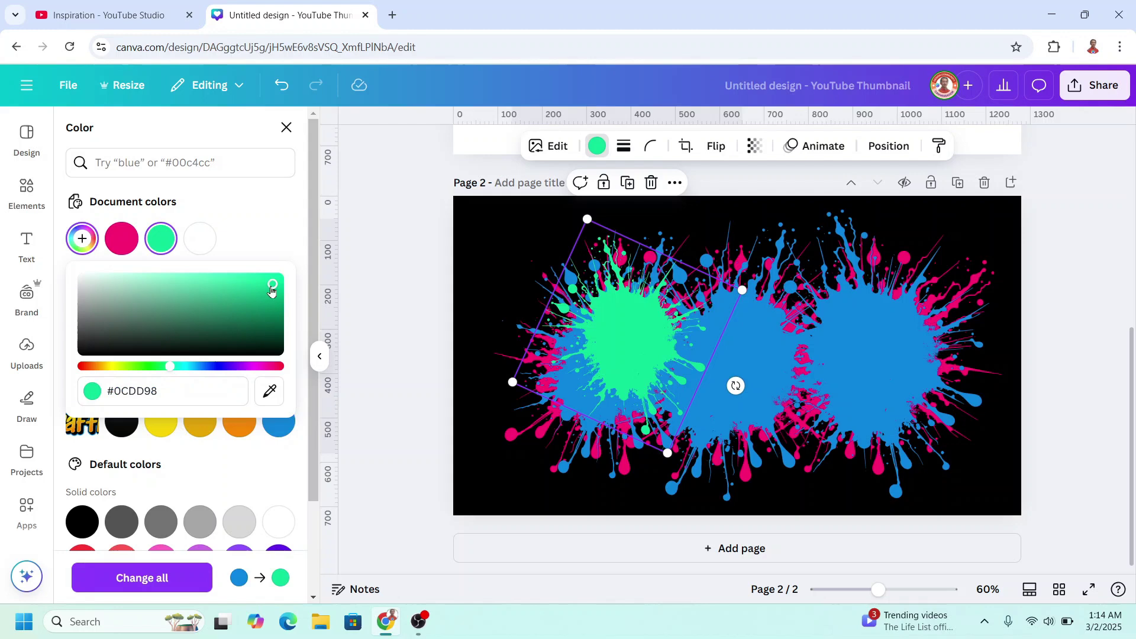
click(668, 333)
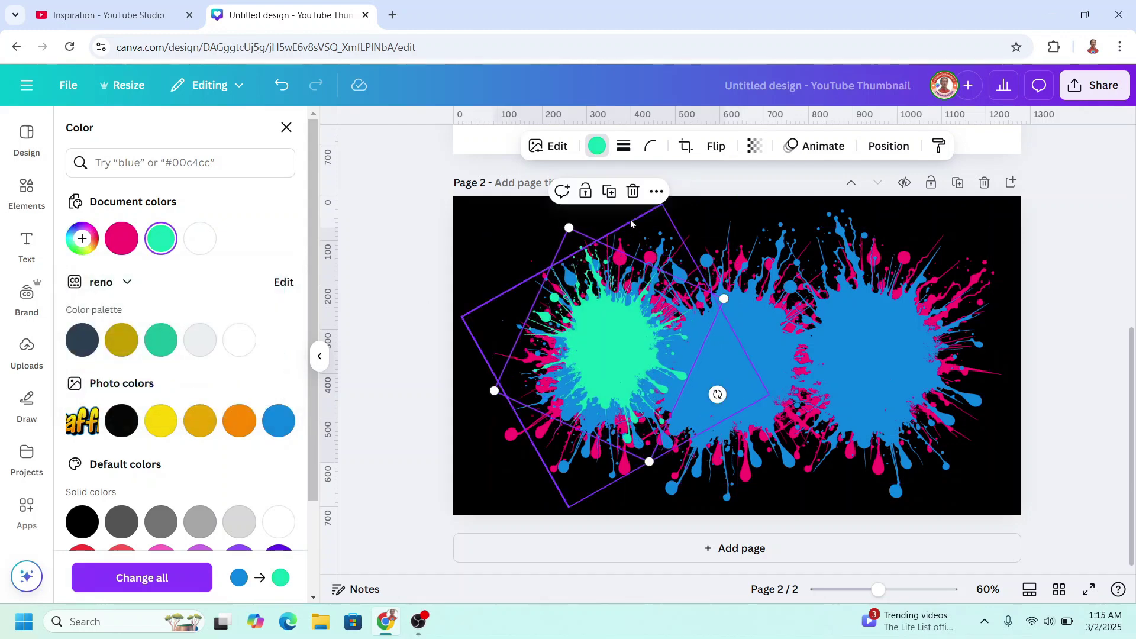
mouse_move(632, 338)
mouse_down()
mouse_move(413, 372)
mouse_move(647, 375)
mouse_up()
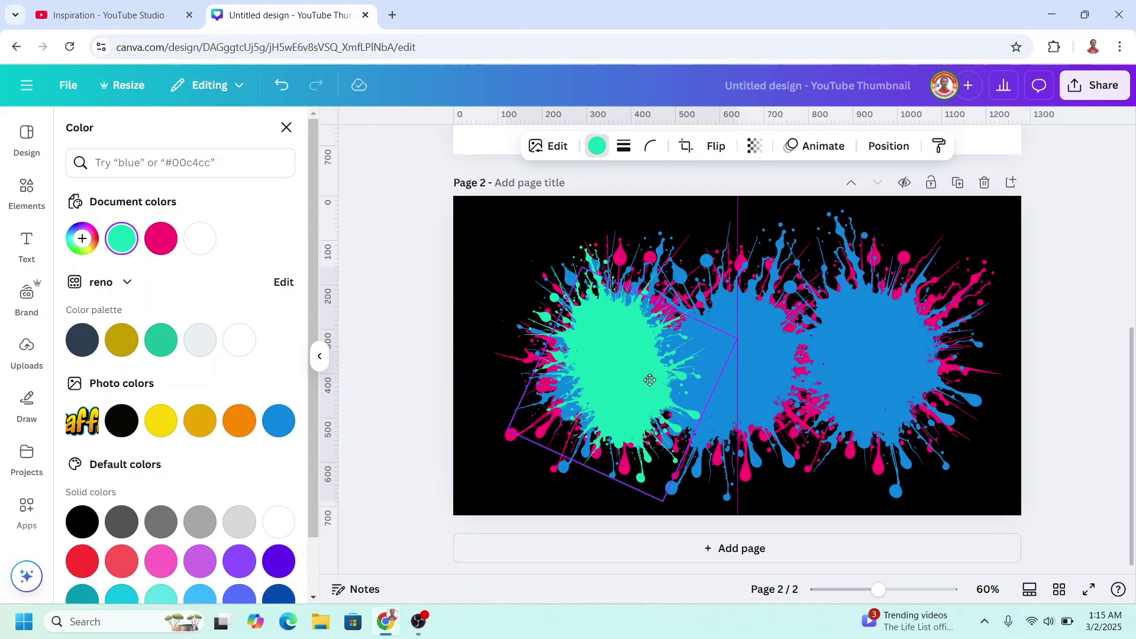
drag(733, 388, 684, 284)
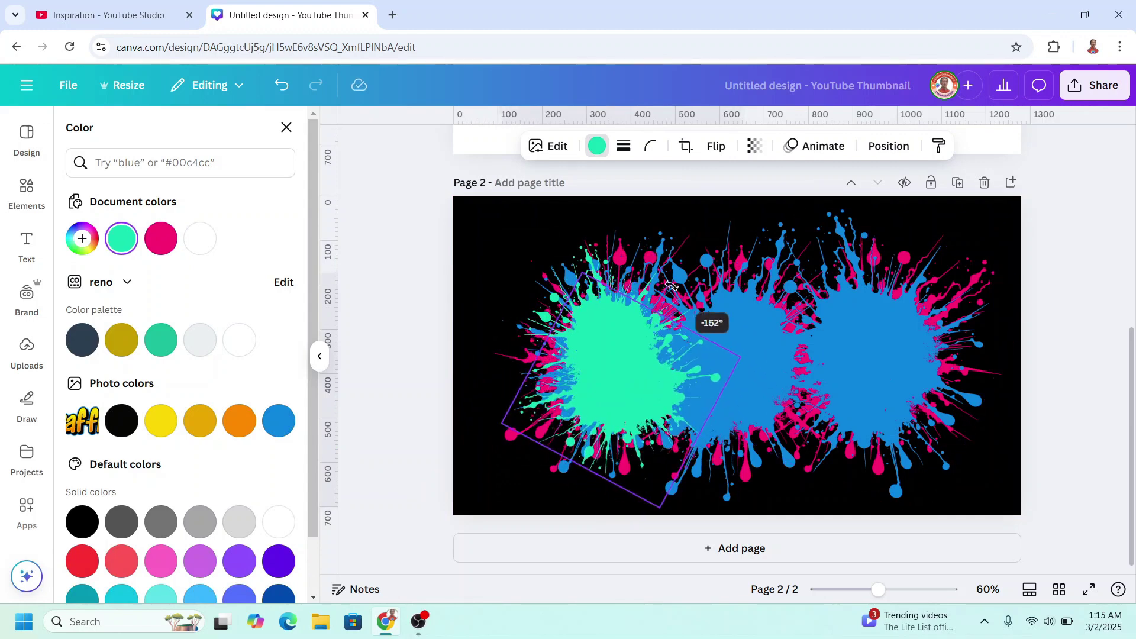
mouse_move(621, 364)
mouse_down()
mouse_move(781, 337)
mouse_move(888, 355)
mouse_up()
mouse_move(799, 373)
mouse_down()
mouse_move(706, 425)
mouse_move(506, 458)
mouse_move(541, 414)
mouse_up()
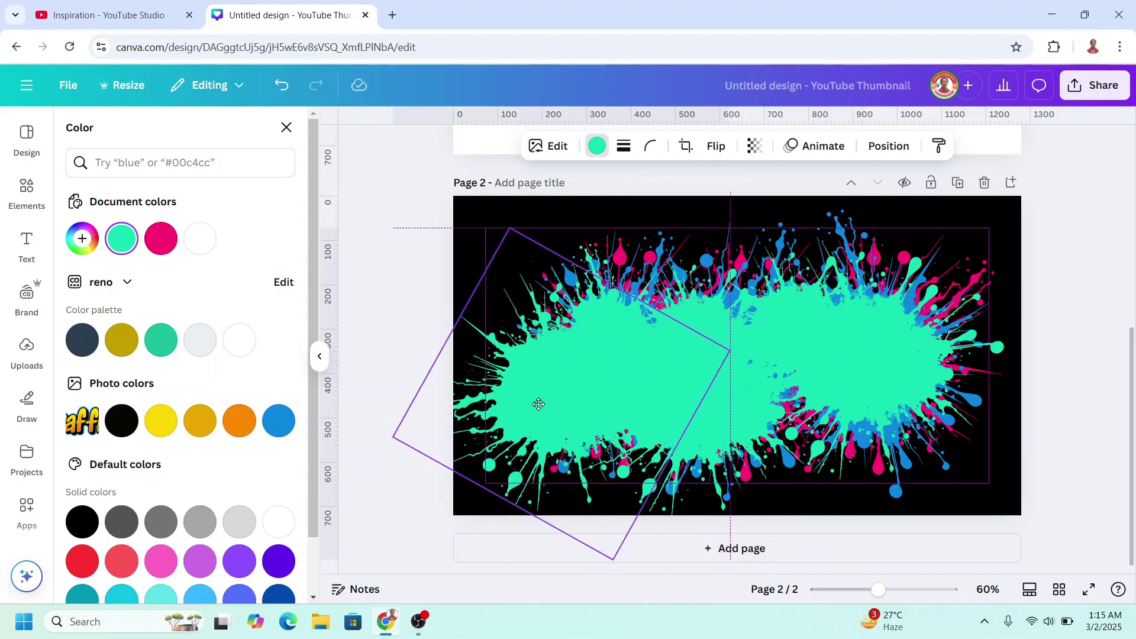
Turn a splash yellow, shrink it, and duplicate it to the right.
click(160, 421)
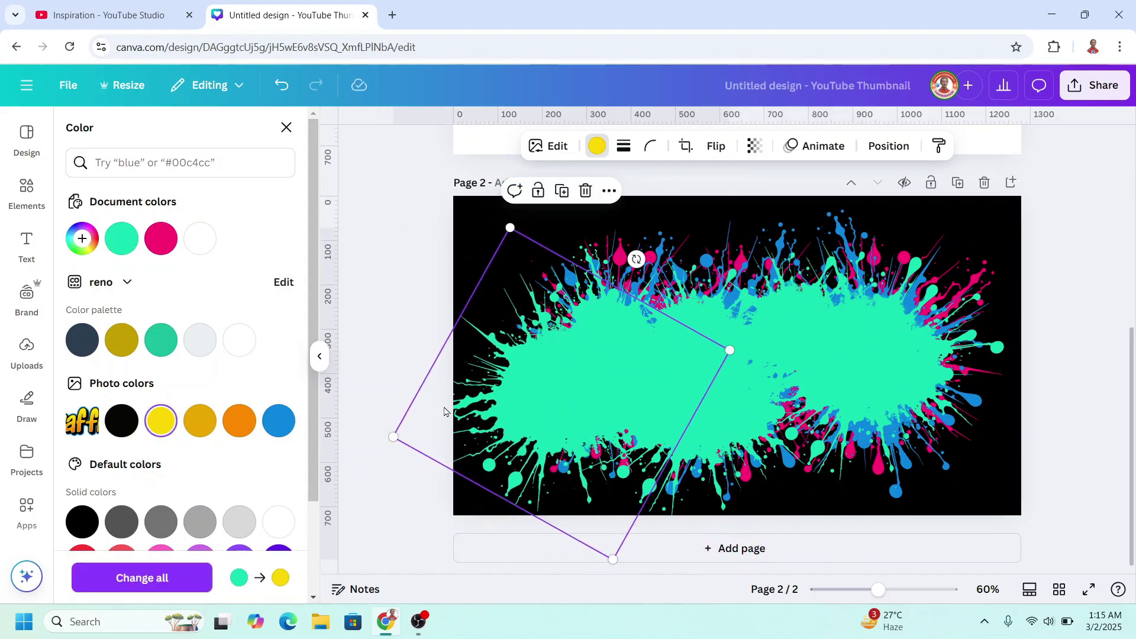
drag(568, 417, 644, 383)
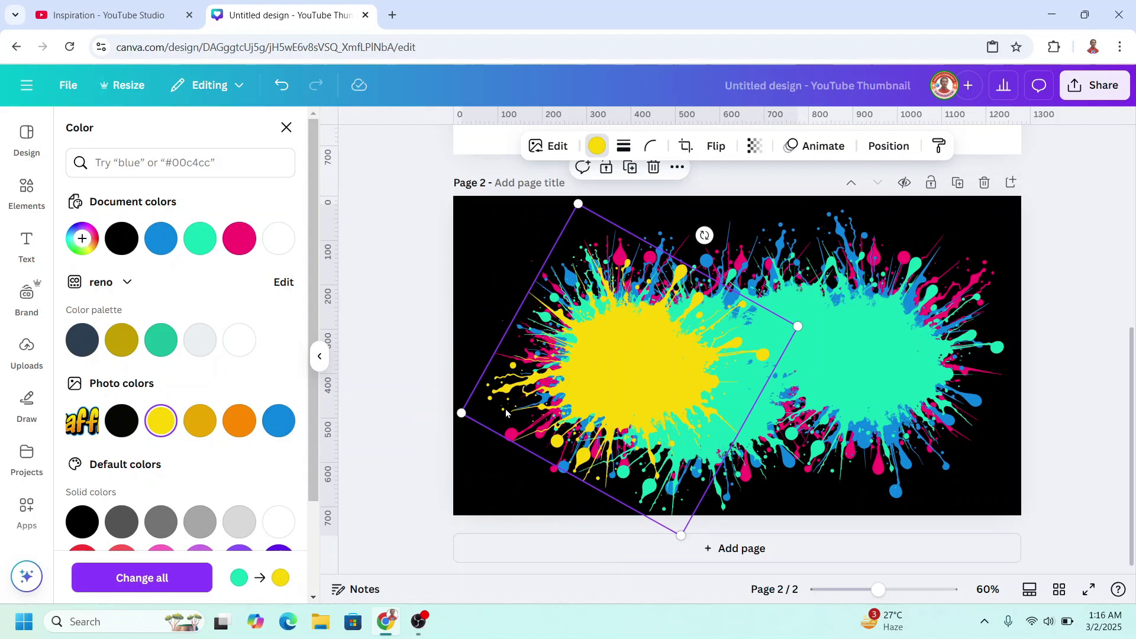
drag(460, 415, 532, 382)
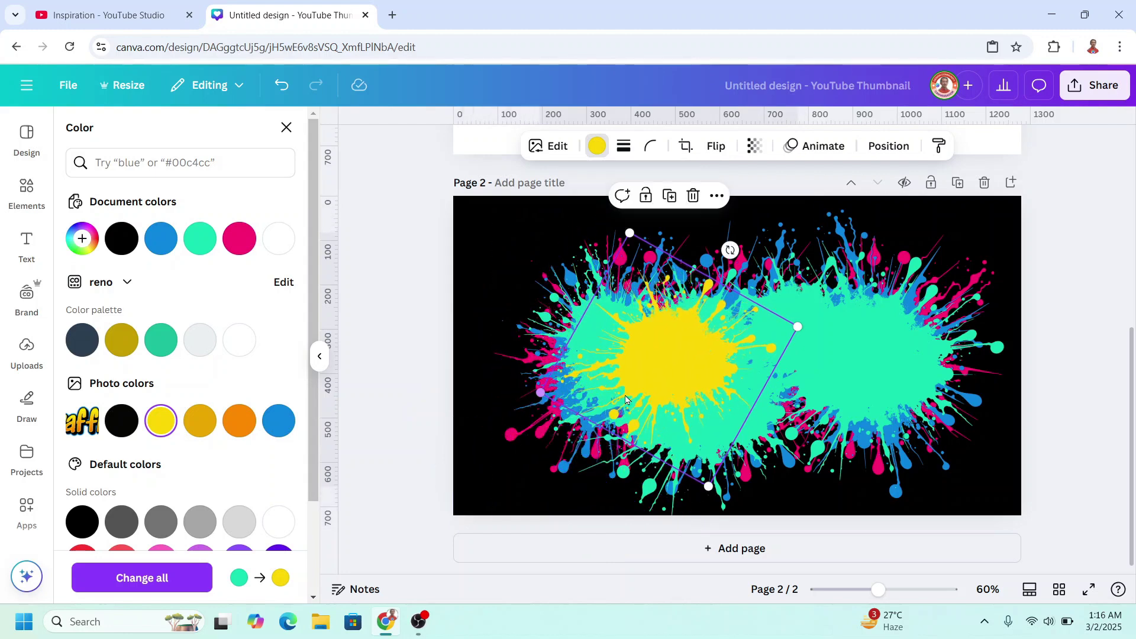
drag(653, 360, 825, 372)
key(ctrl+d)
mouse_move(870, 285)
mouse_down()
mouse_move(896, 253)
mouse_move(941, 266)
mouse_up()
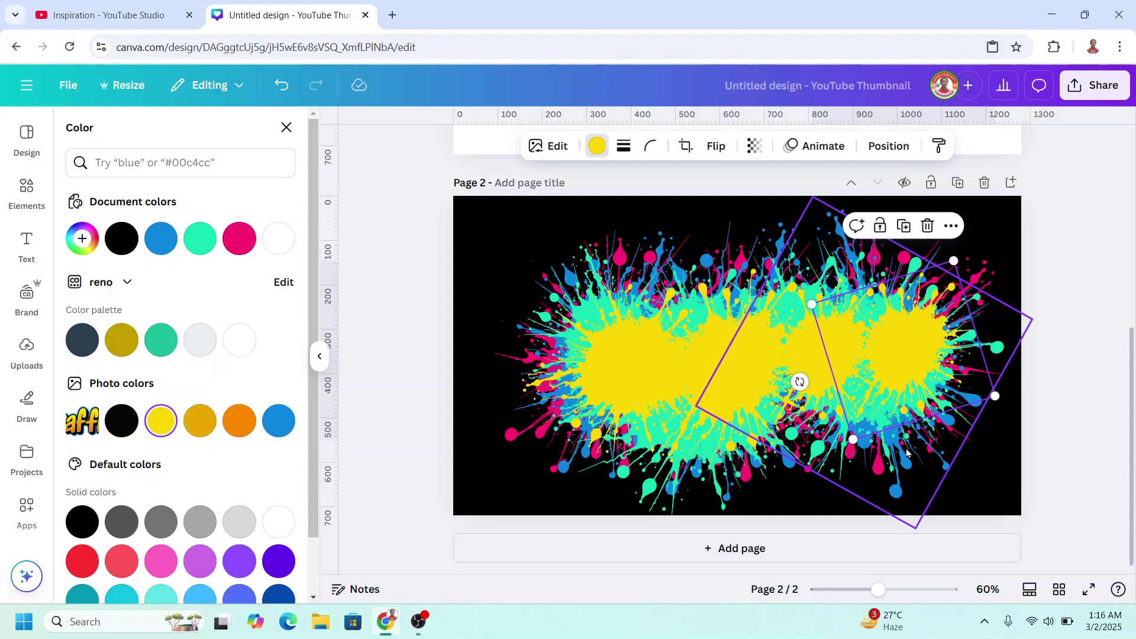
drag(825, 355, 878, 340)
scroll(852, 351, up, 5)
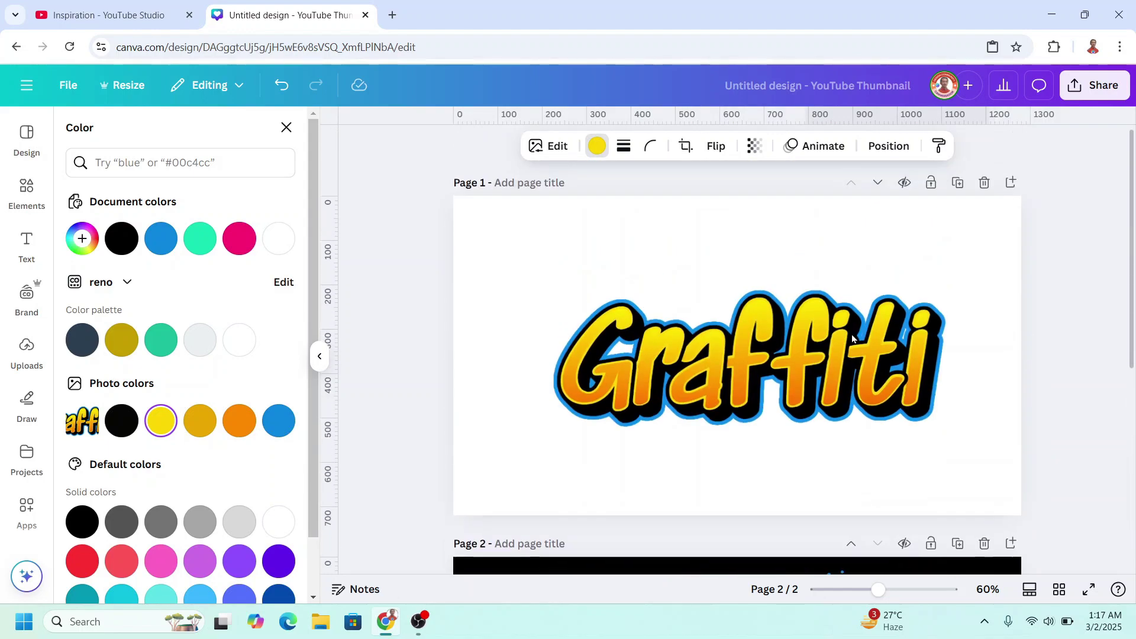
Copy the Graffiti image from page 1 and paste it onto page 2.
click(831, 364)
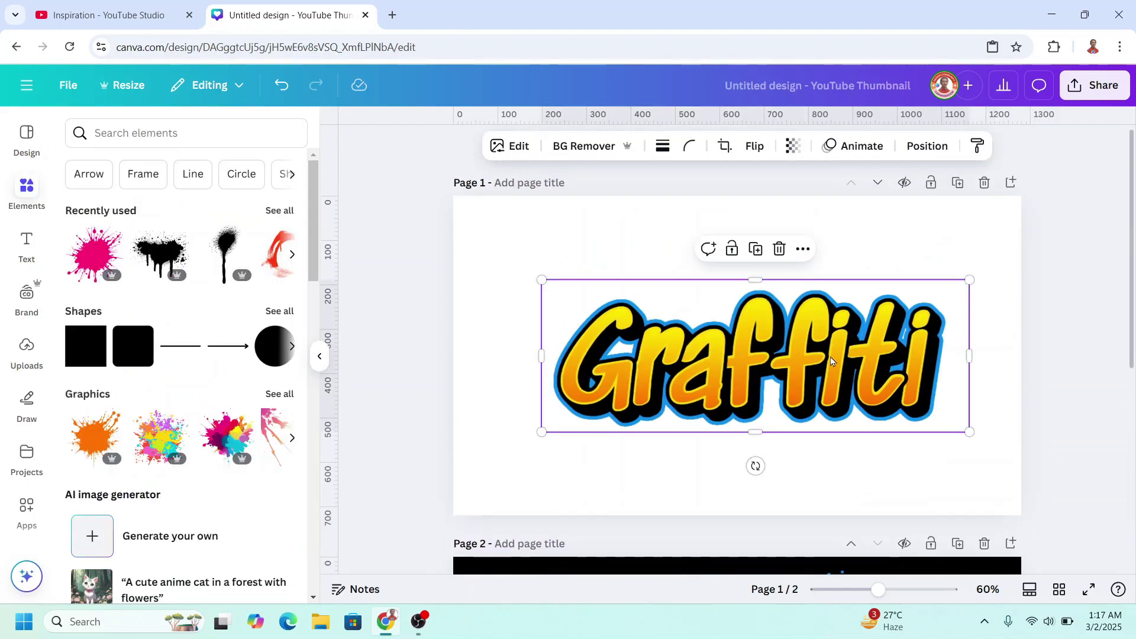
right_click(848, 333)
click(891, 128)
scroll(813, 345, down, 5)
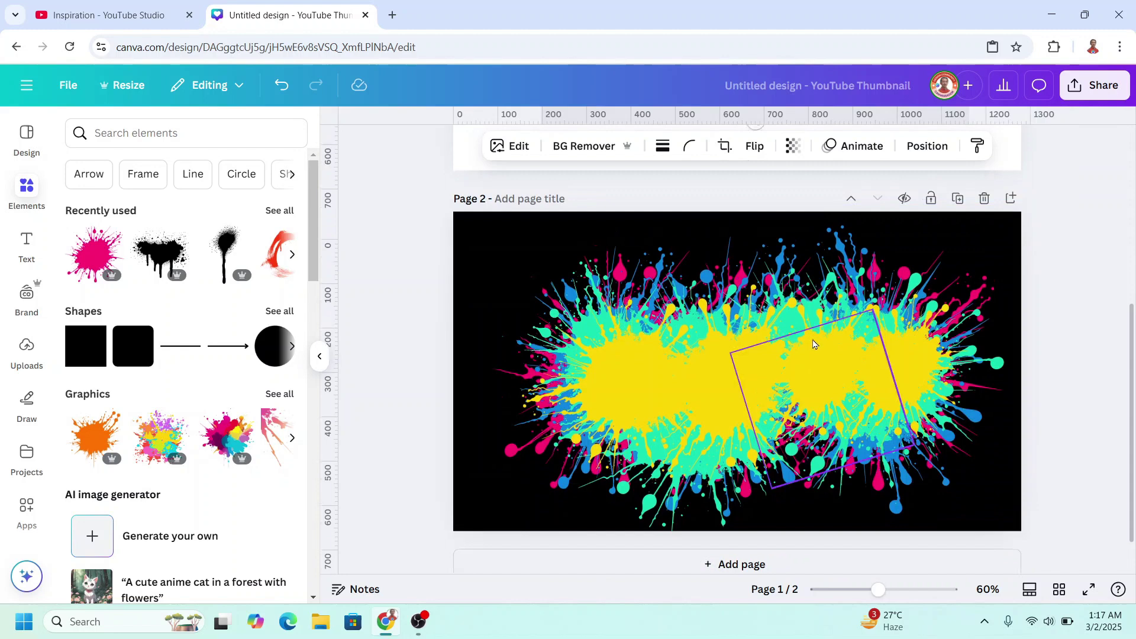
scroll(812, 345, down, 1)
right_click(816, 344)
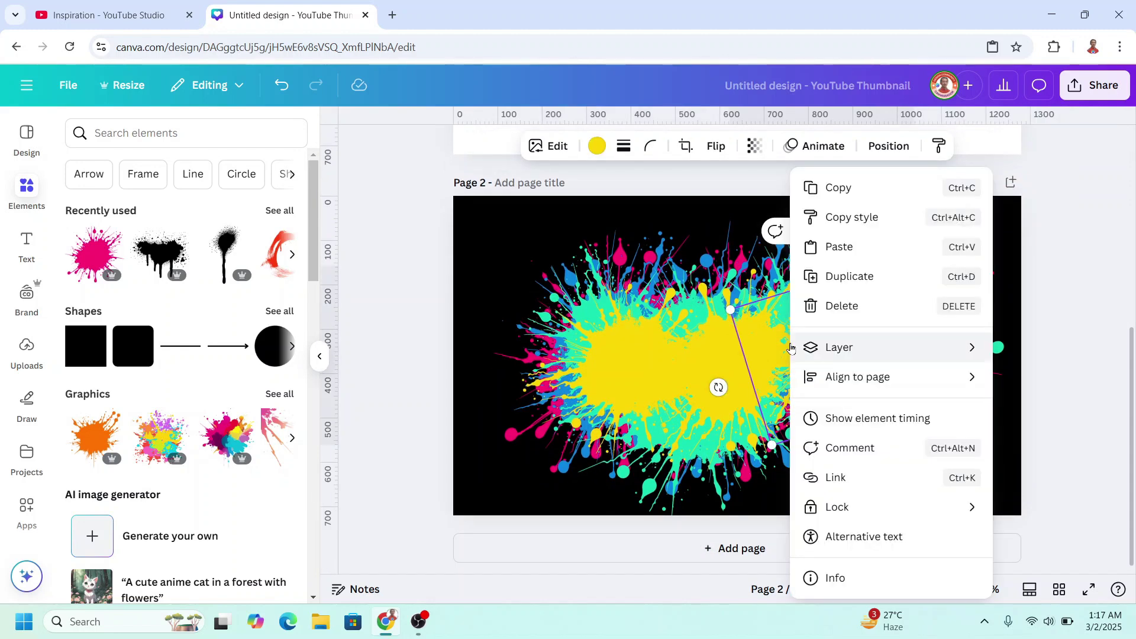
click(839, 245)
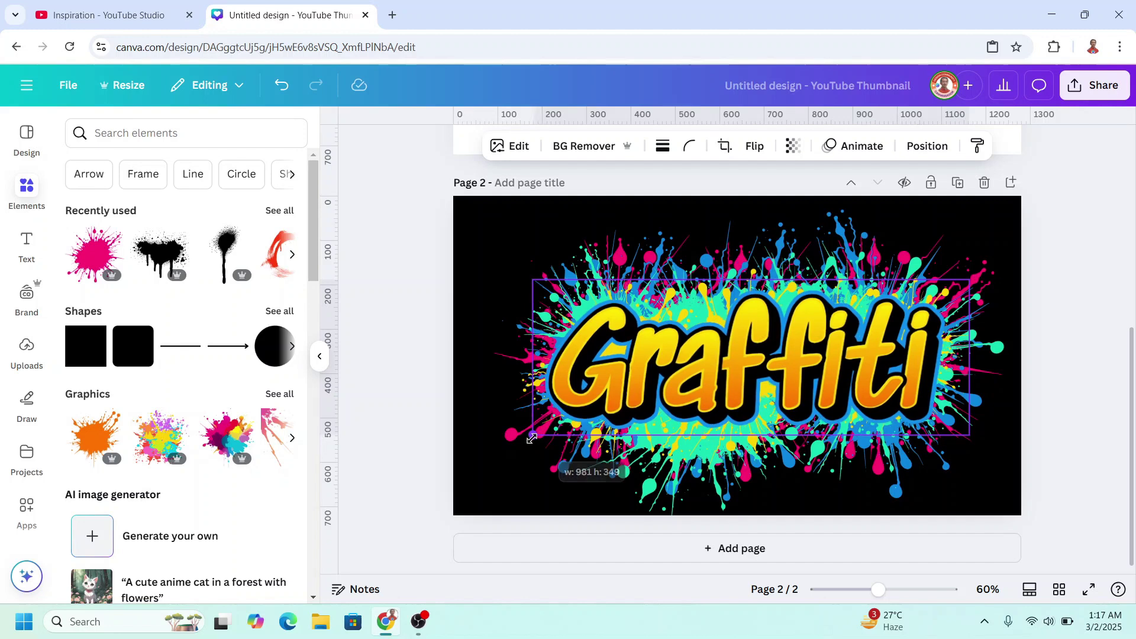
Enlarge the pasted Graffiti lettering and centre it over the splashes.
drag(543, 434, 512, 442)
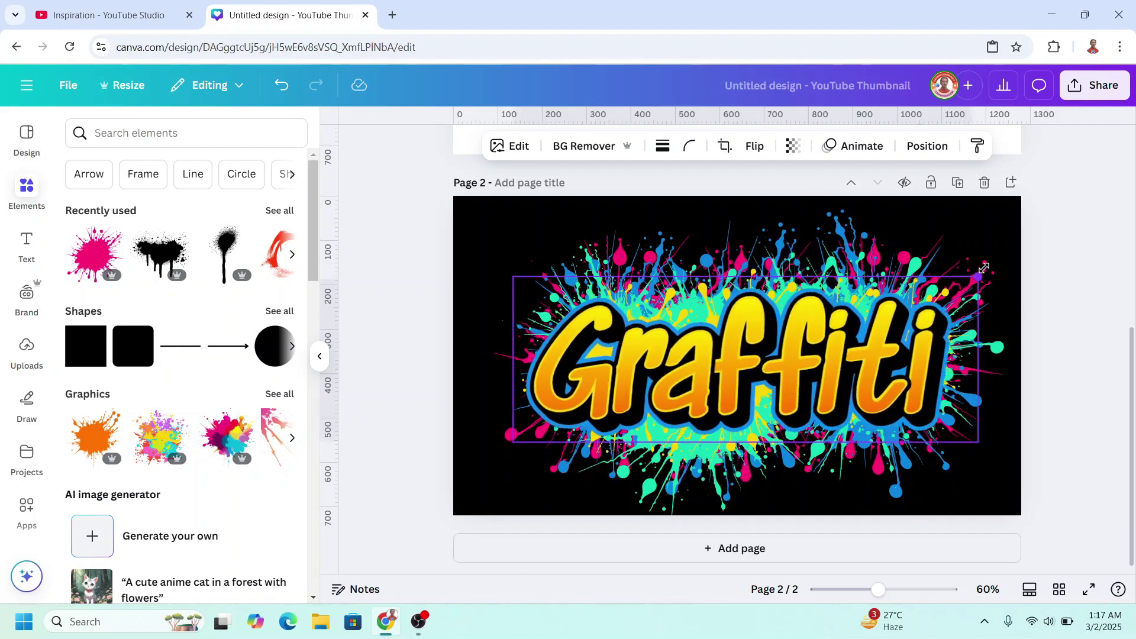
drag(966, 278, 1012, 262)
drag(941, 355, 919, 348)
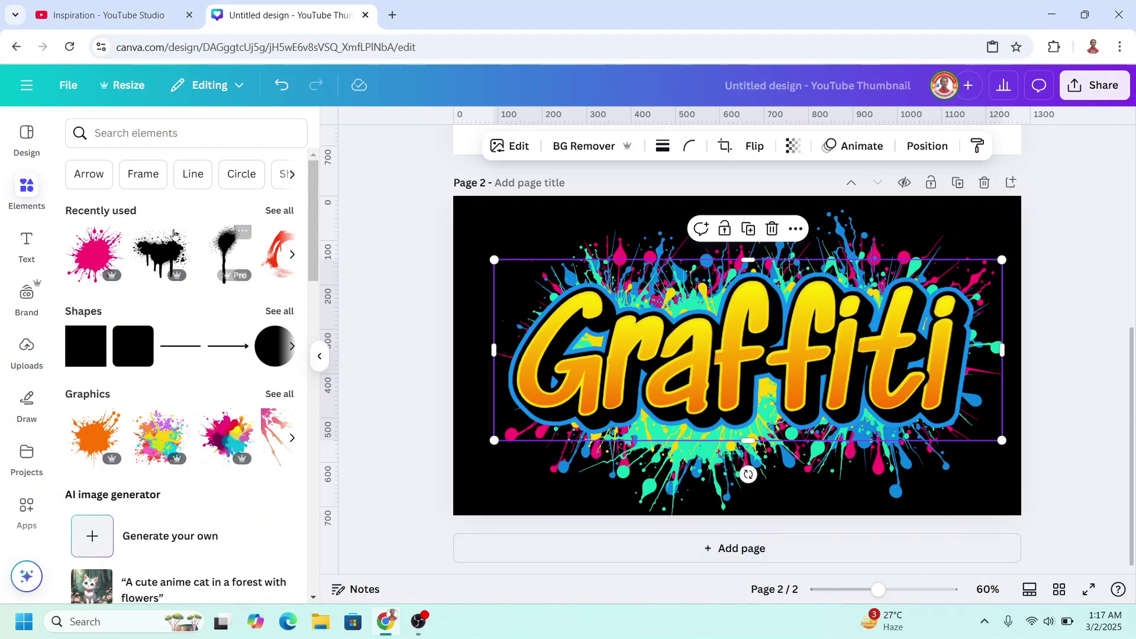
Add the black spray paint element and move it under the left of 'Graffiti'.
click(177, 237)
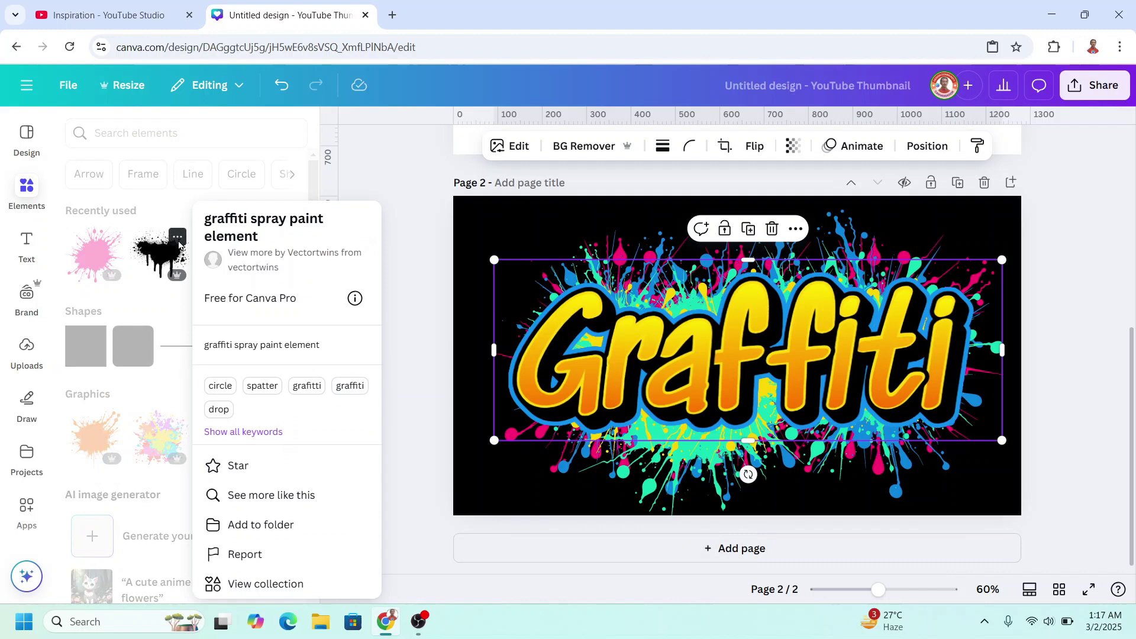
click(159, 255)
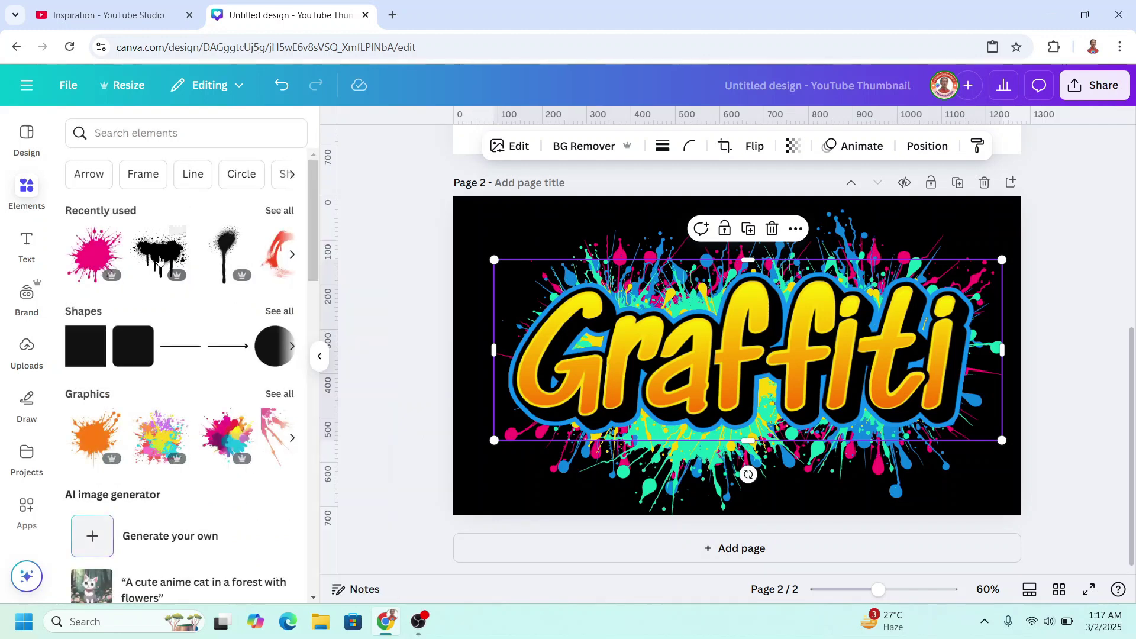
drag(772, 417, 681, 442)
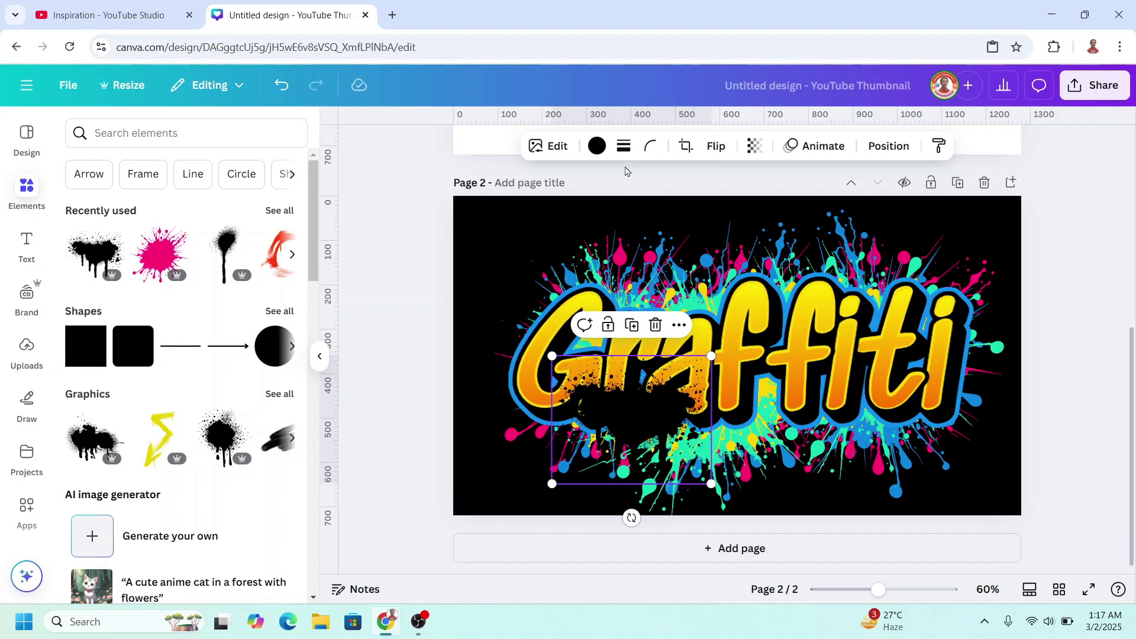
Recolour the spray paint to the design's blue using the eyedropper.
click(597, 145)
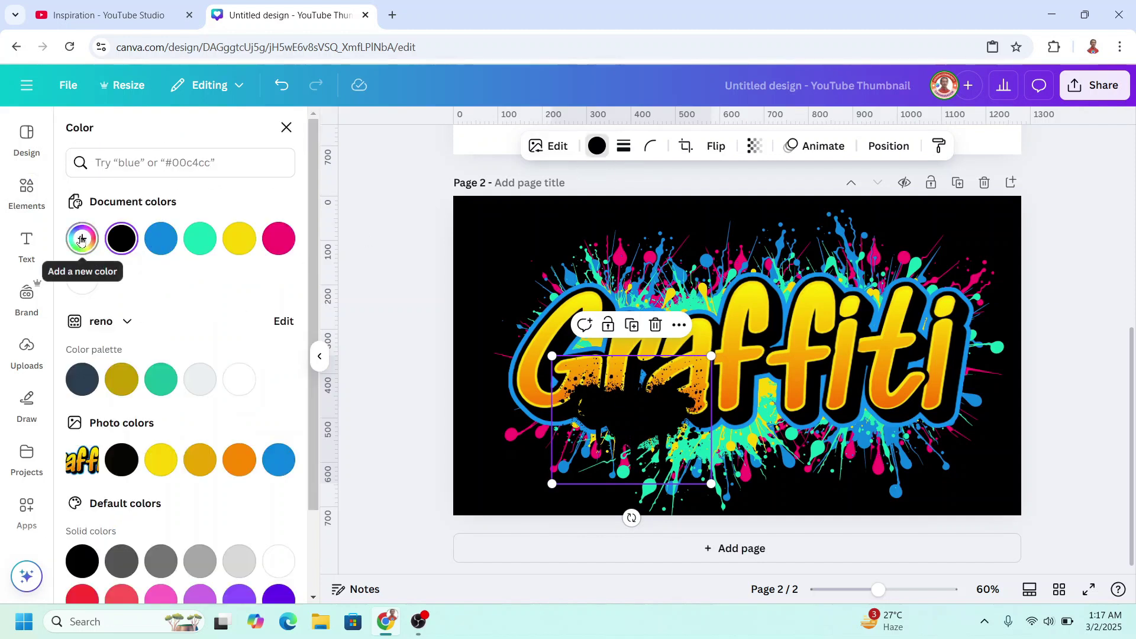
click(83, 238)
click(270, 391)
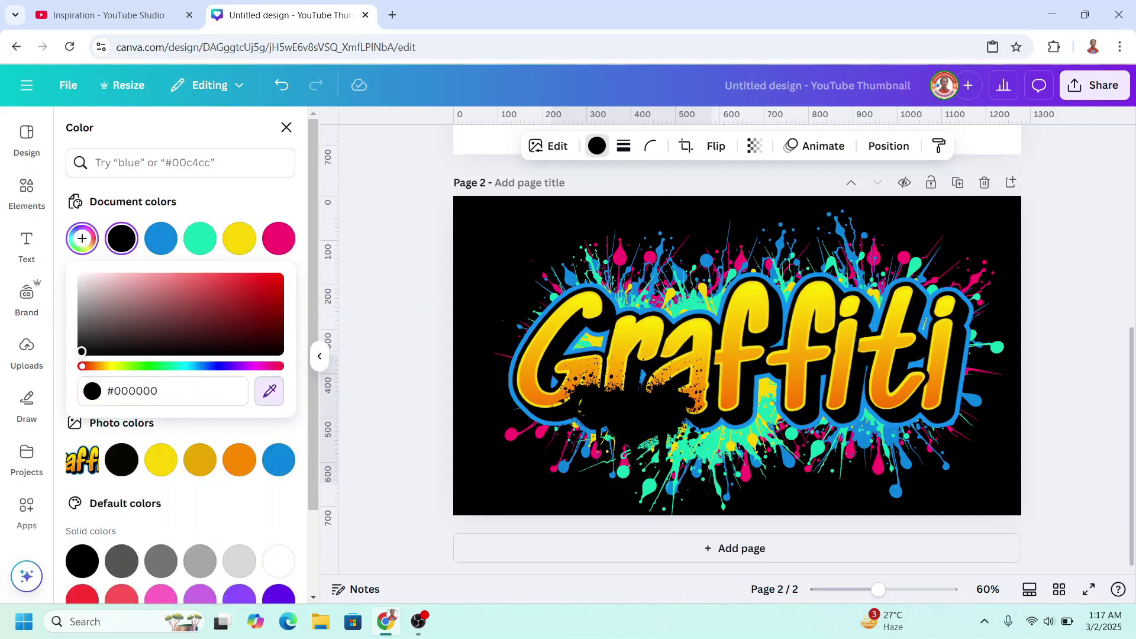
click(521, 412)
drag(581, 417, 630, 424)
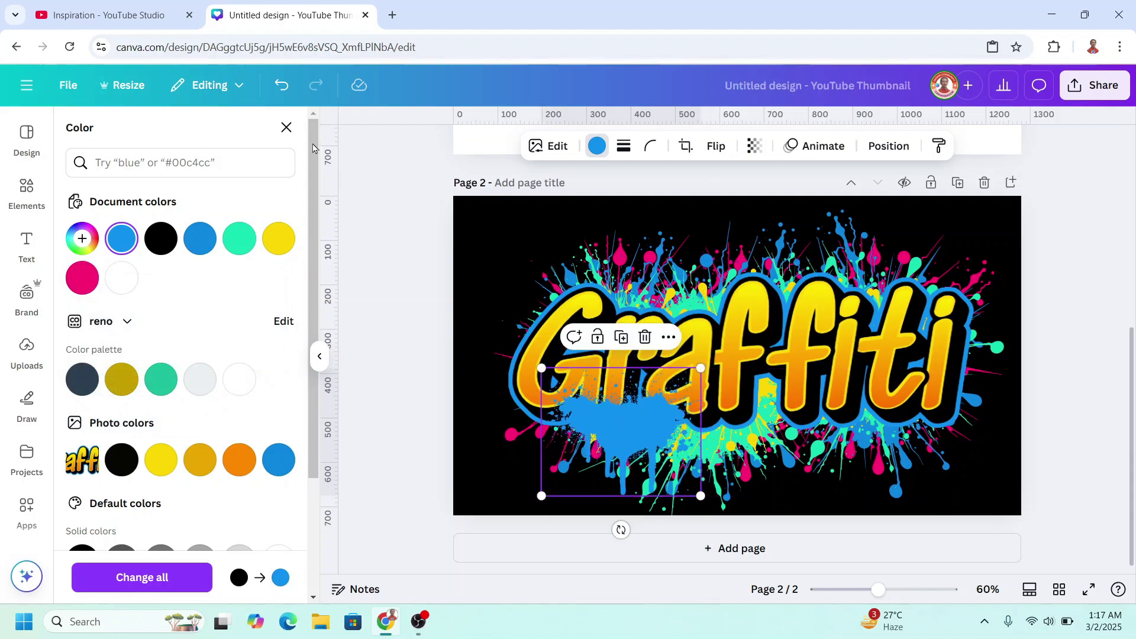
click(283, 128)
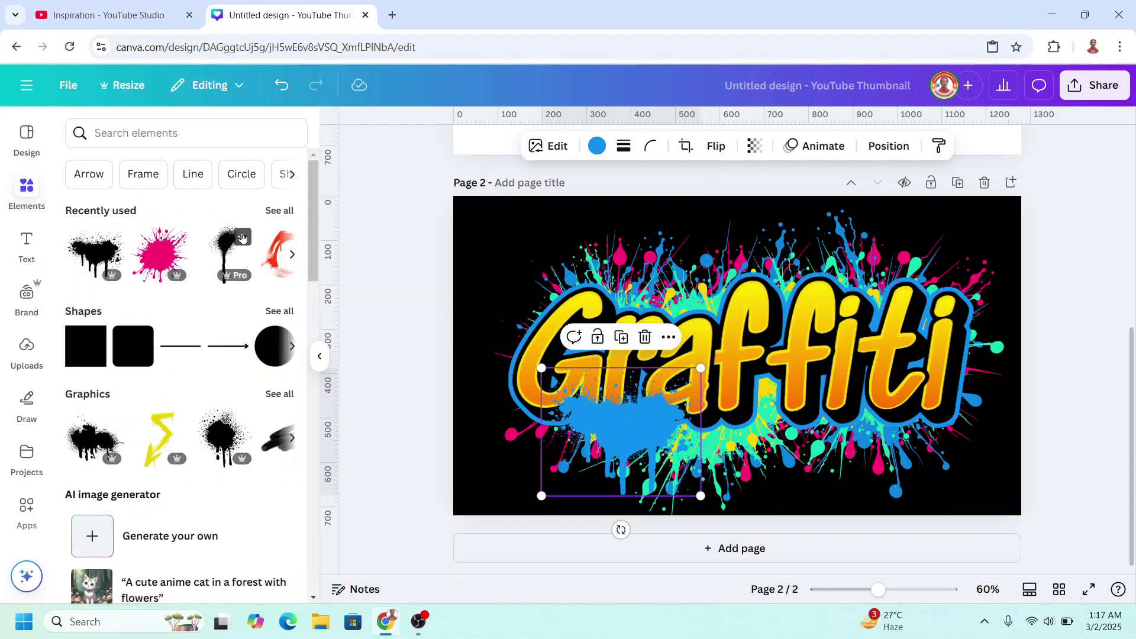
Add the drip spray element below the lettering and recolor it to the lettering's orange, #FB7600.
click(241, 238)
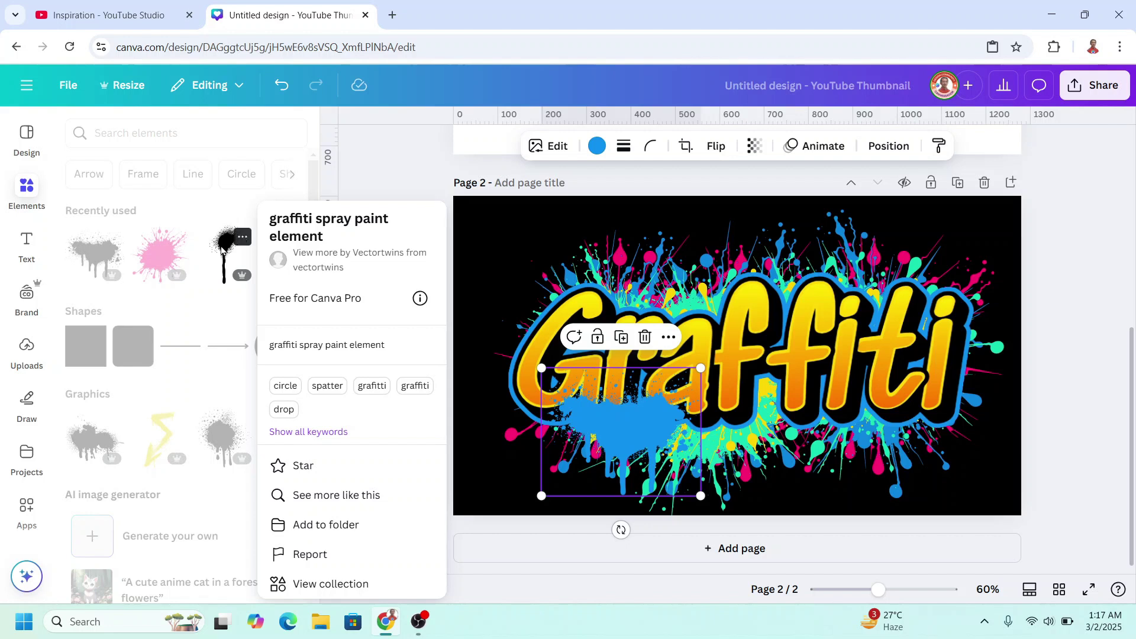
click(220, 250)
mouse_move(612, 391)
mouse_down()
mouse_move(825, 408)
mouse_move(818, 400)
mouse_up()
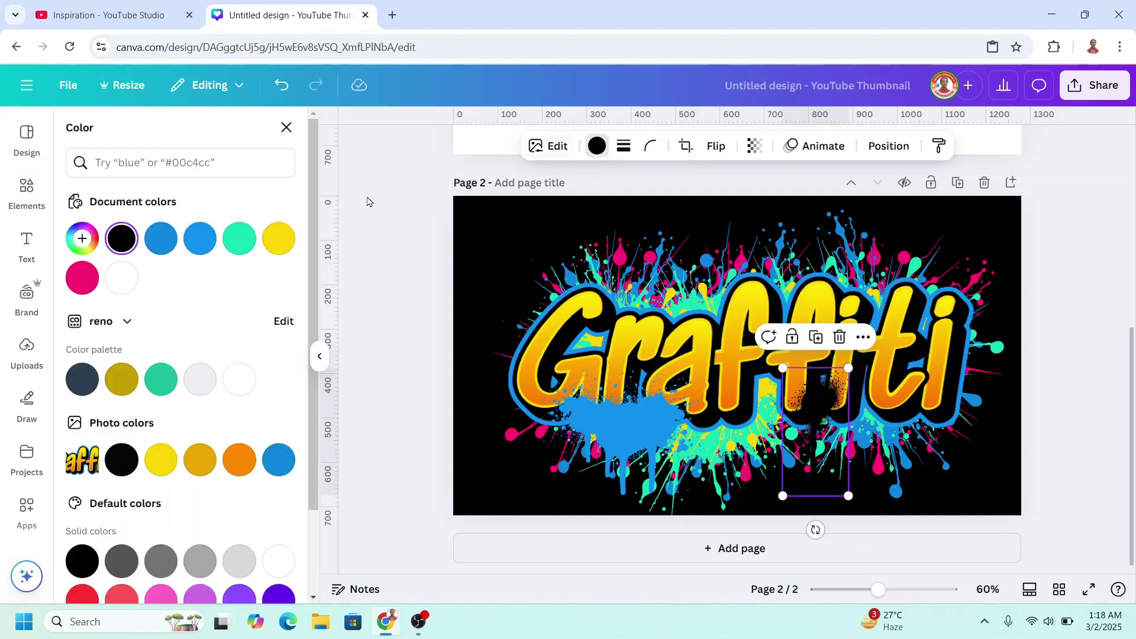
click(82, 240)
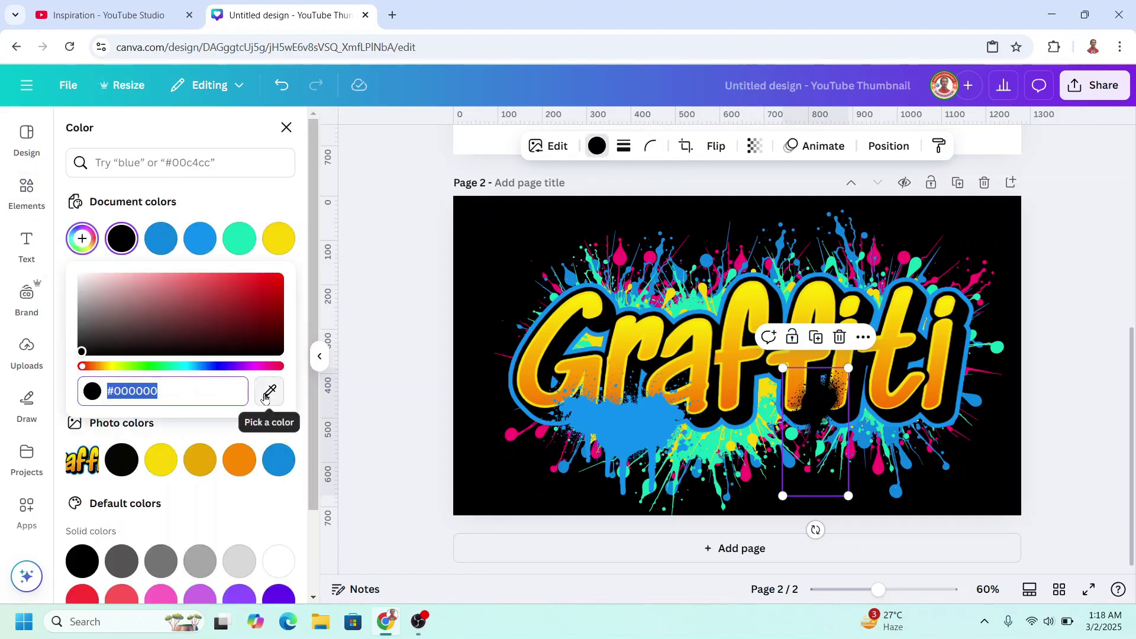
click(269, 392)
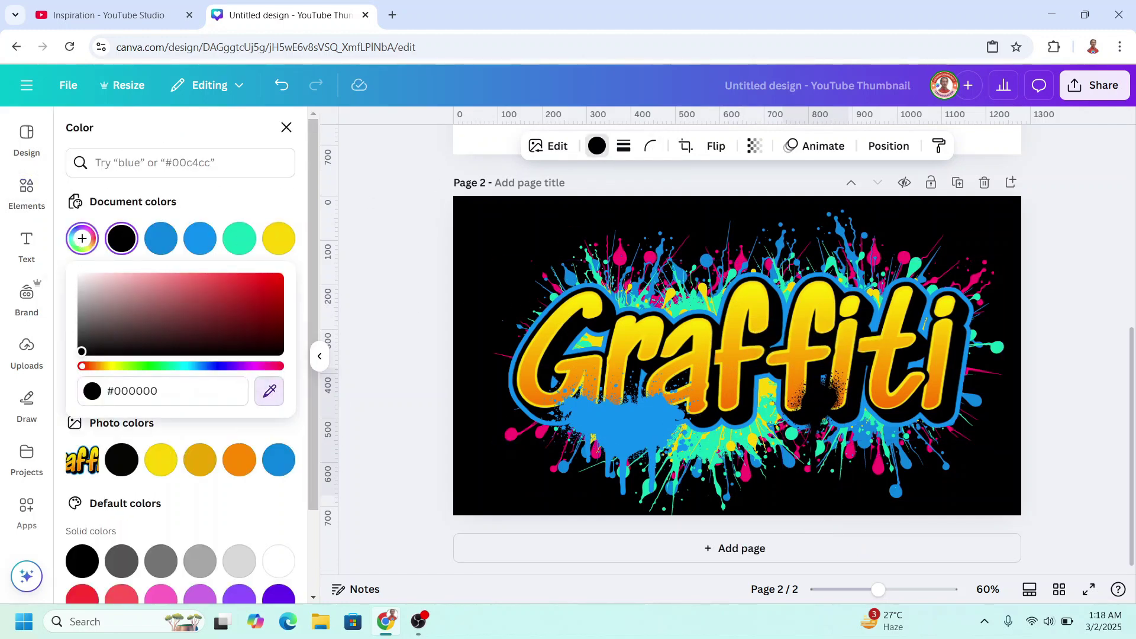
click(735, 405)
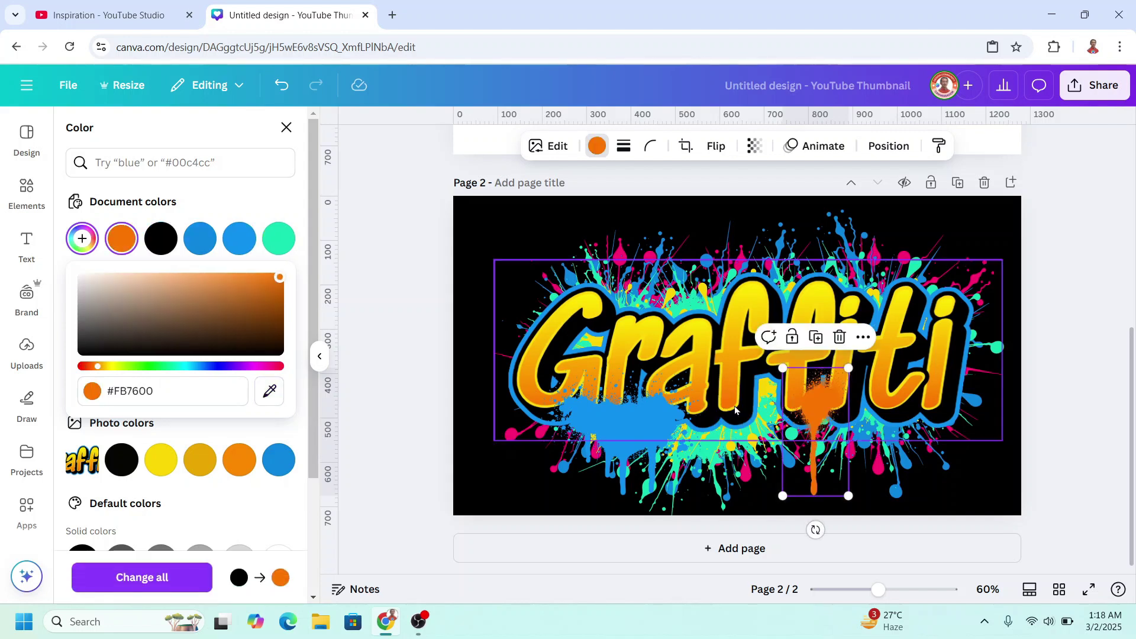
Duplicate the orange drip and arrange resized copies beneath the letters 'ffiti'.
click(815, 338)
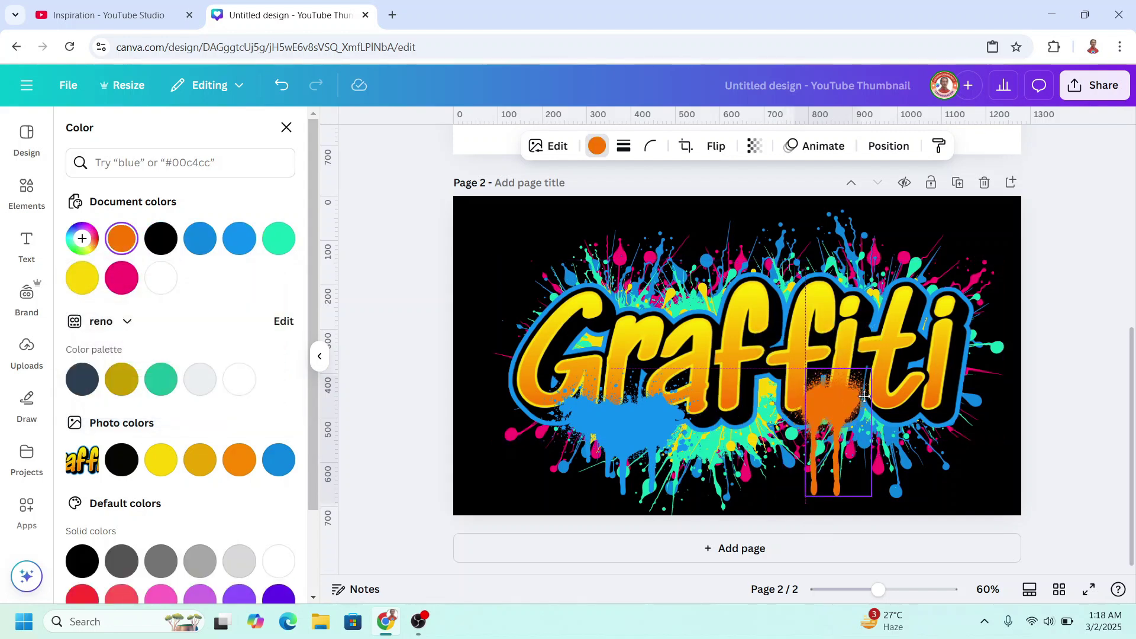
mouse_move(817, 417)
mouse_down()
mouse_move(919, 462)
mouse_move(874, 434)
mouse_up()
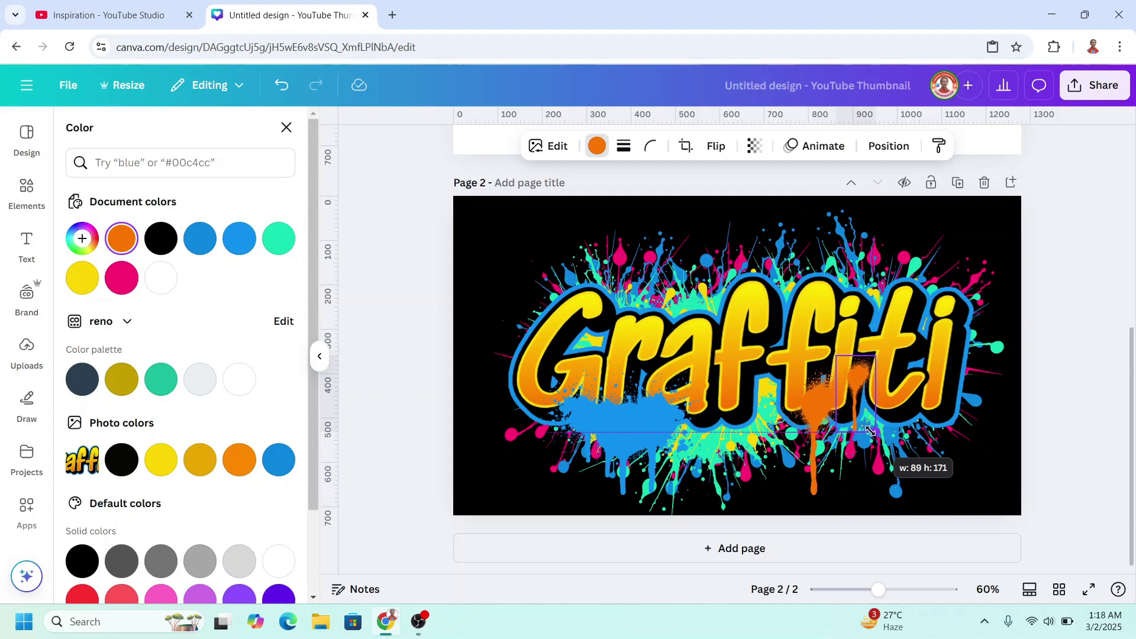
drag(856, 380, 905, 395)
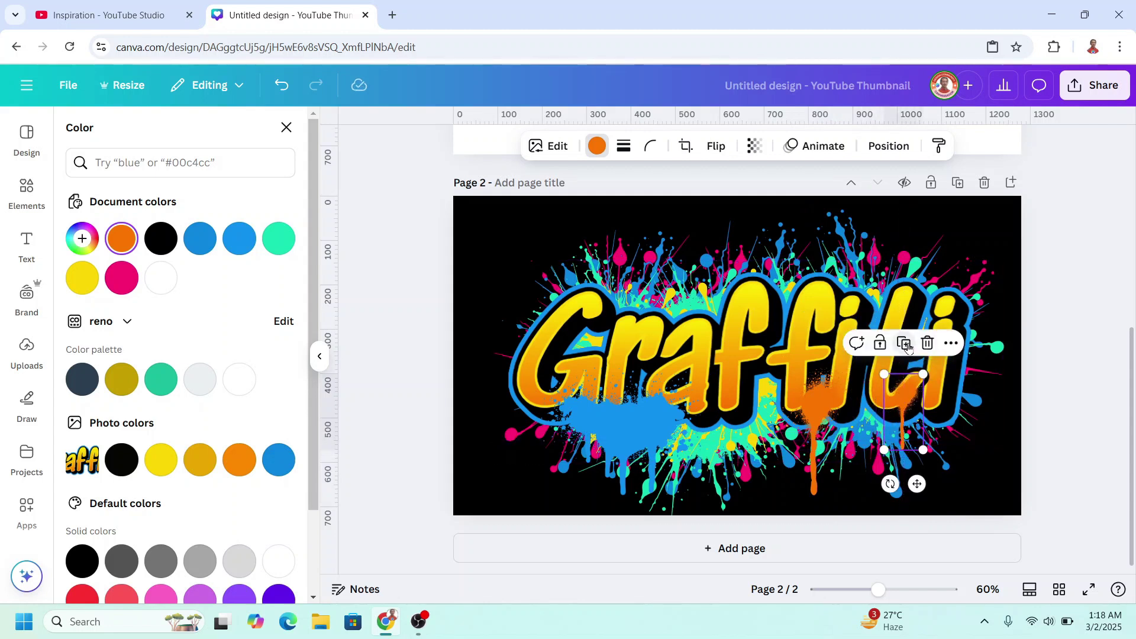
mouse_move(905, 394)
mouse_down()
mouse_move(1006, 417)
mouse_move(925, 397)
mouse_up()
drag(935, 444, 940, 456)
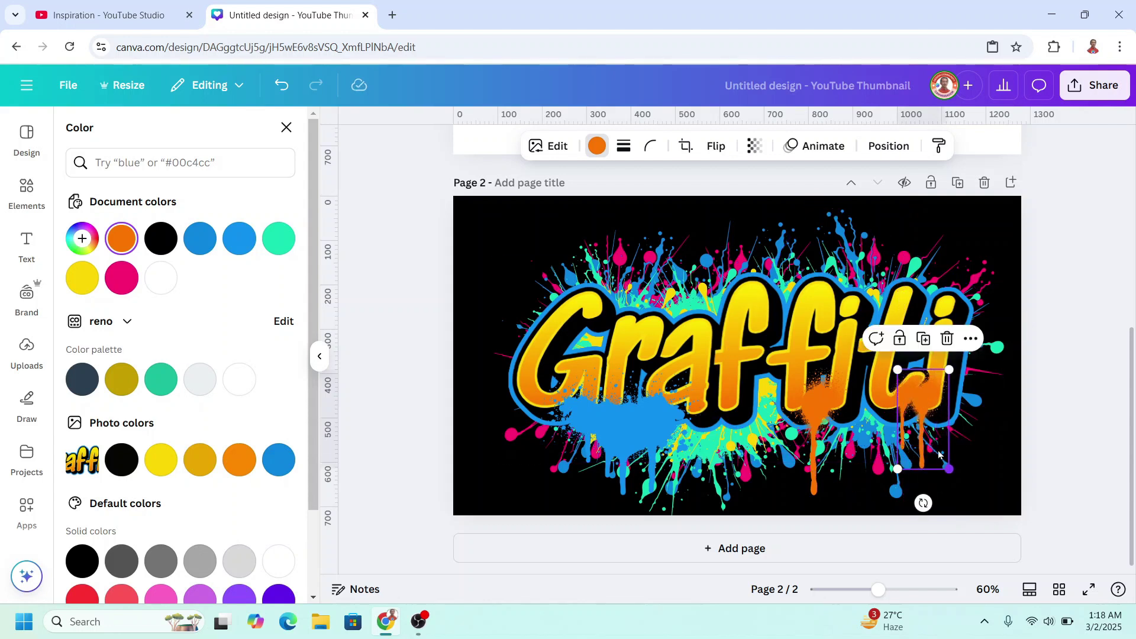
click(716, 150)
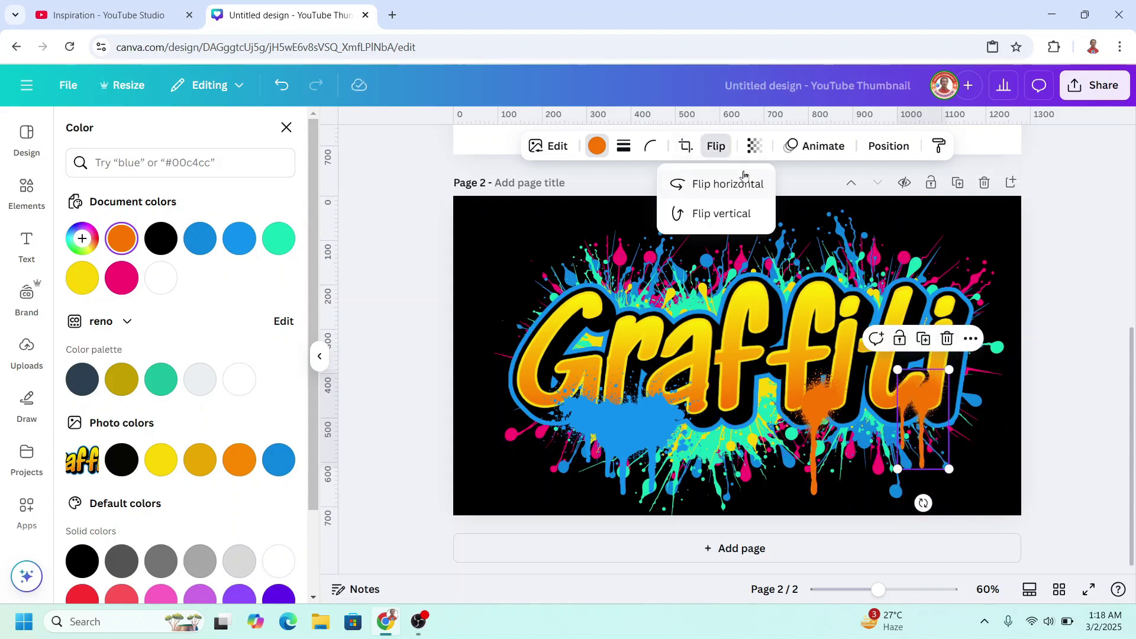
click(933, 401)
click(26, 191)
Add the recently used crown graffiti element in white, shrunk and placed above the 'ff'.
click(277, 218)
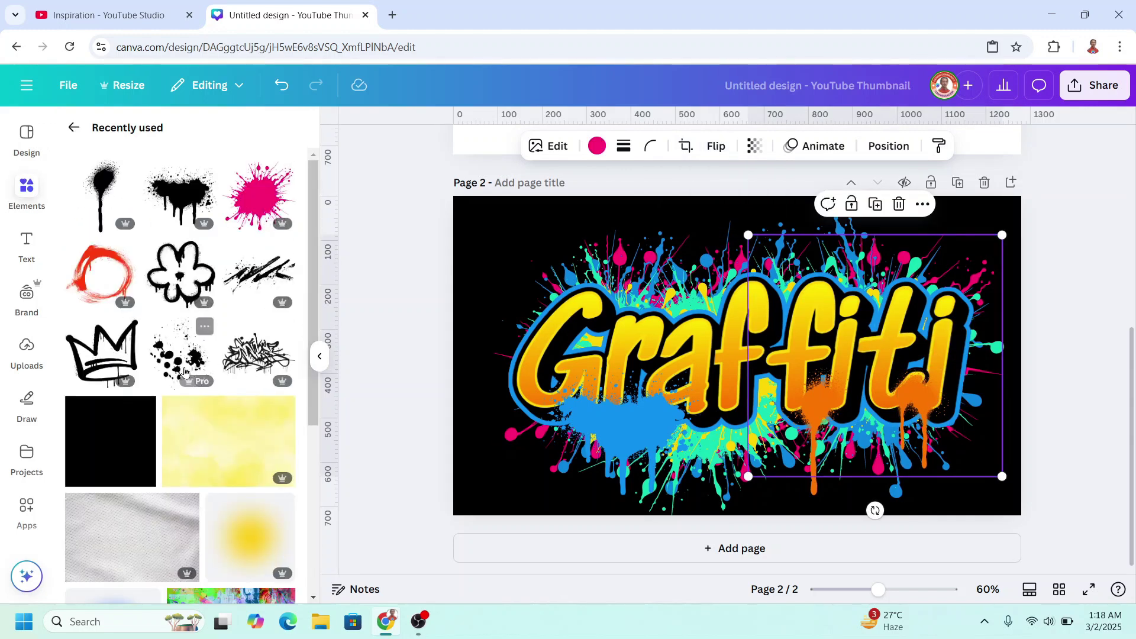
click(129, 330)
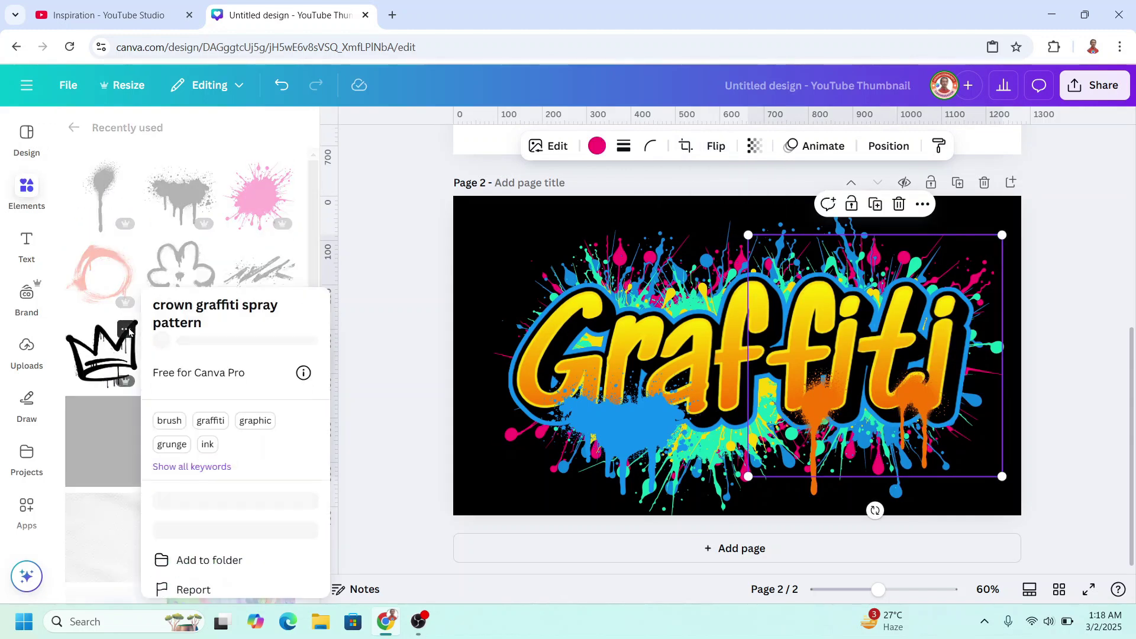
click(101, 355)
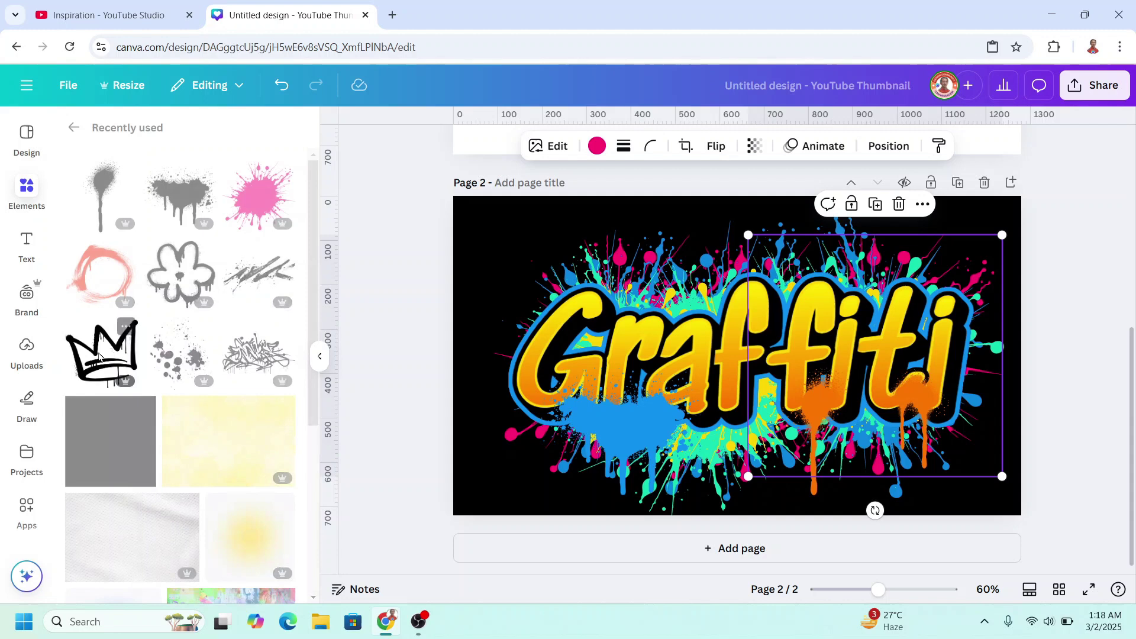
click(595, 146)
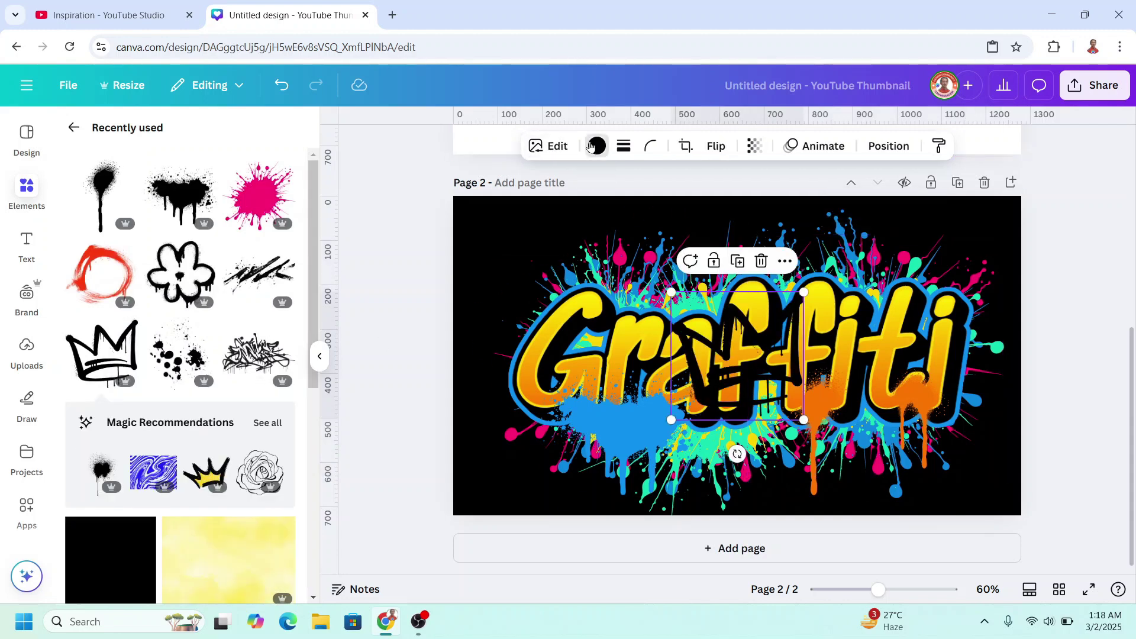
click(161, 279)
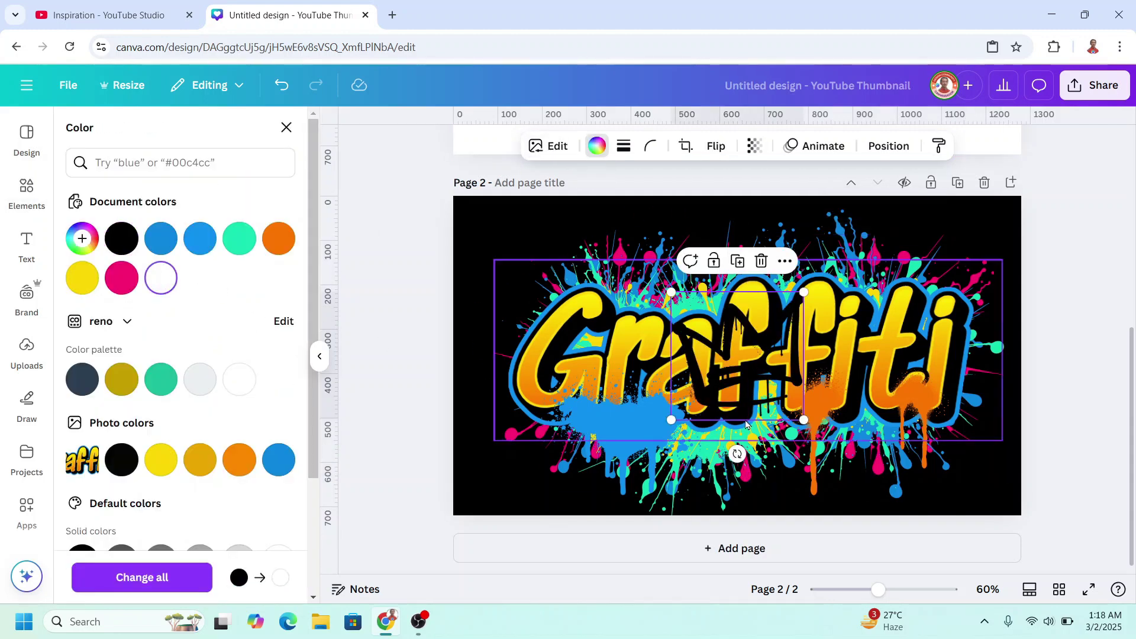
mouse_move(670, 422)
mouse_down()
mouse_move(745, 374)
mouse_move(778, 302)
mouse_up()
Bring up the Share menu's Download options with the PNG file-type list expanded.
click(1064, 293)
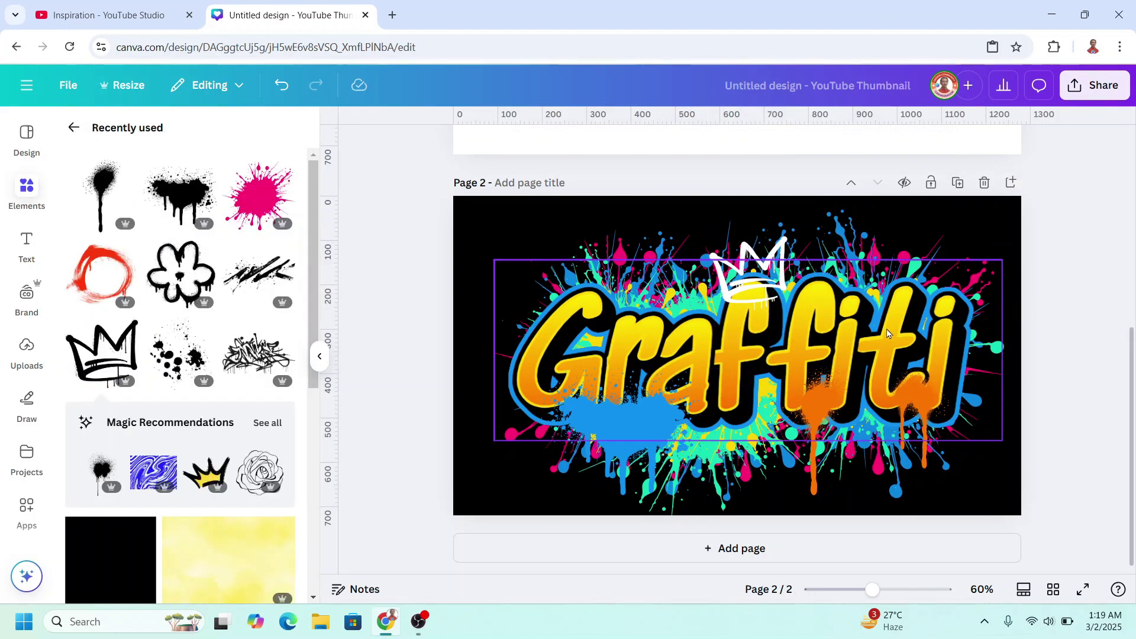
click(1098, 90)
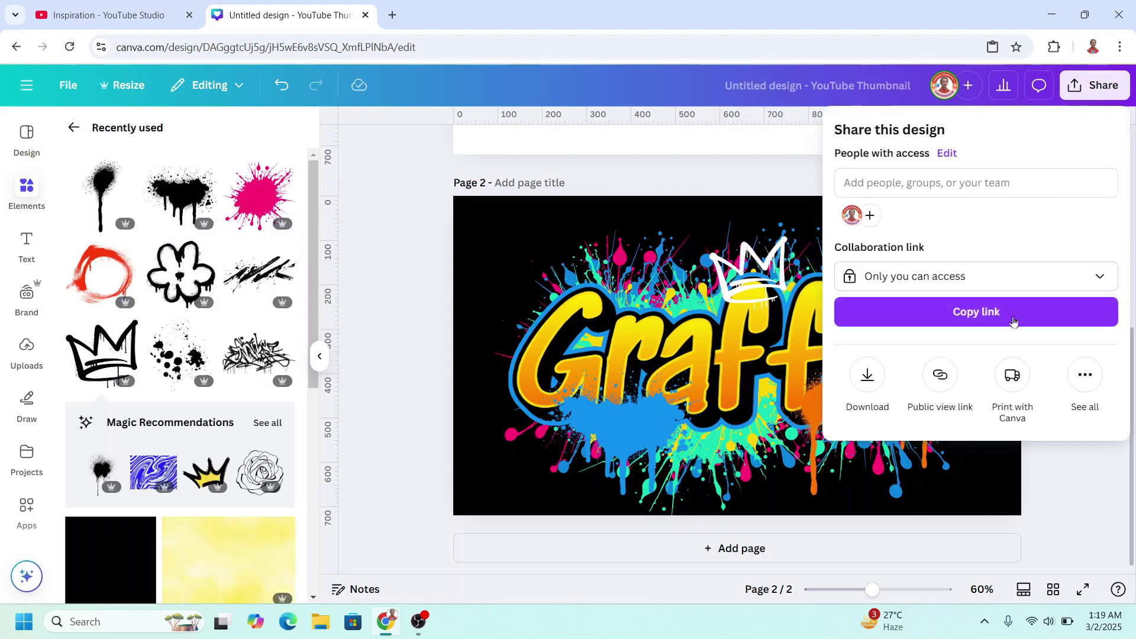
click(870, 380)
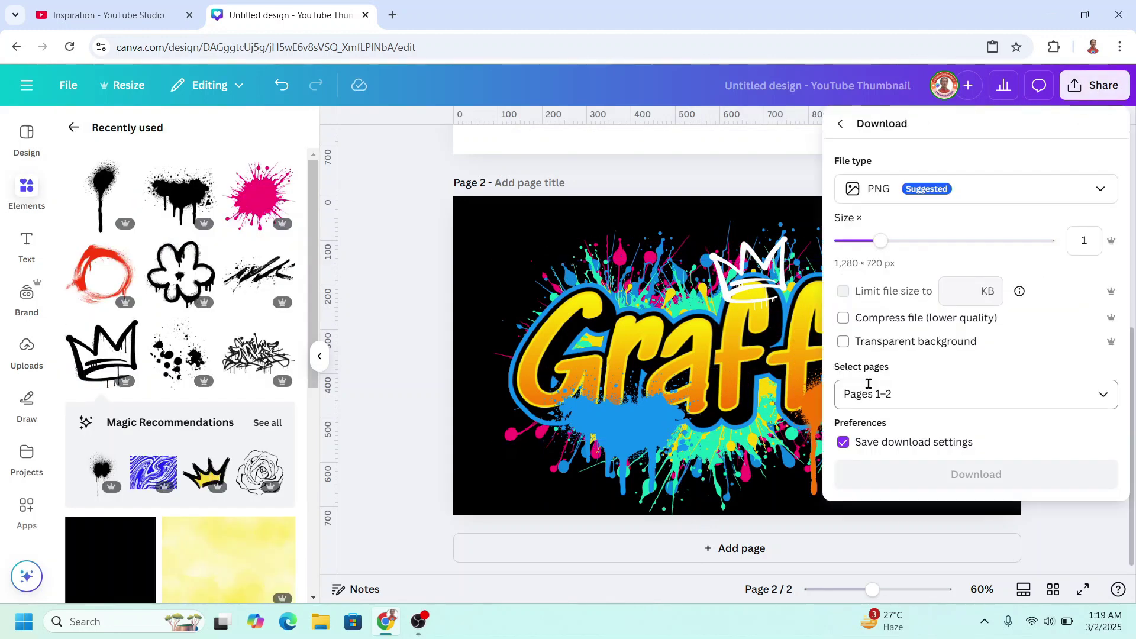
click(976, 189)
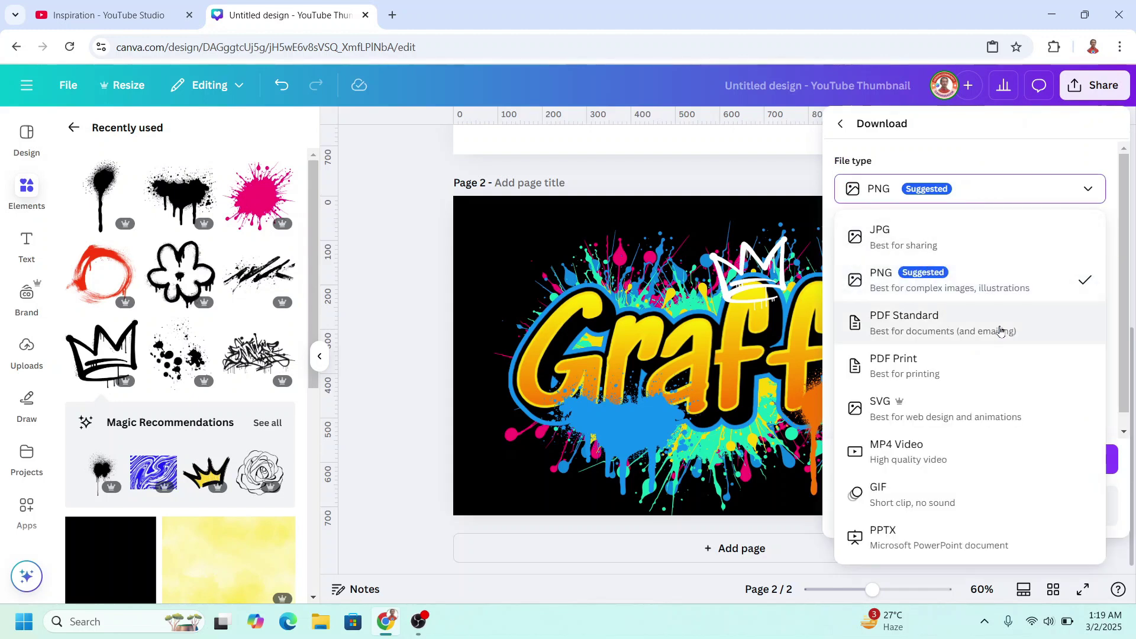